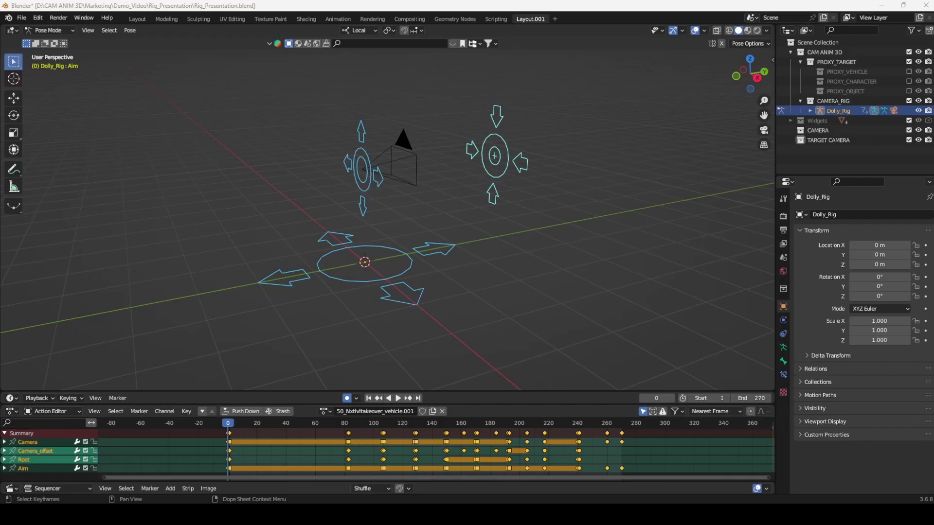
# - Play the Dolly_Rig animation and orbit around the rig, then open the profile's first post
pyautogui.click(398, 400)
pyautogui.moveTo(451, 307); pyautogui.dragTo(442, 321, button='middle')
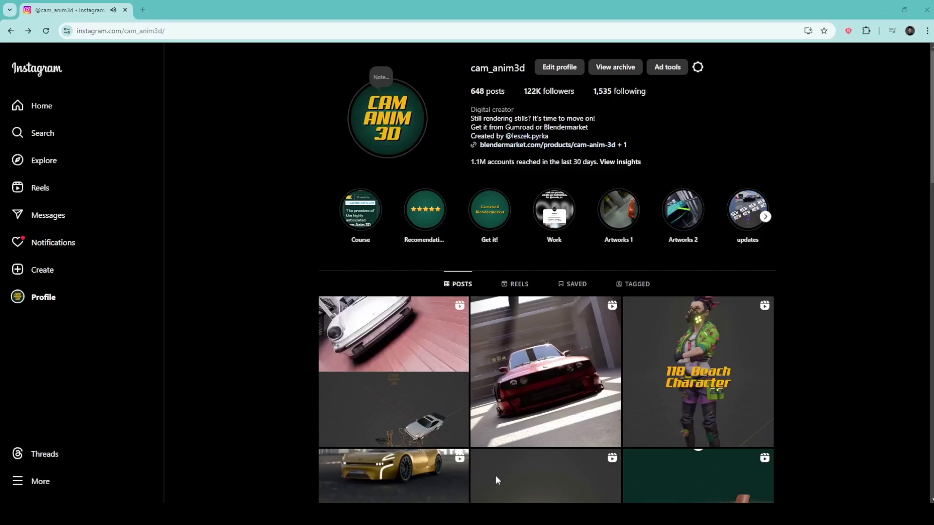
pyautogui.click(394, 372)
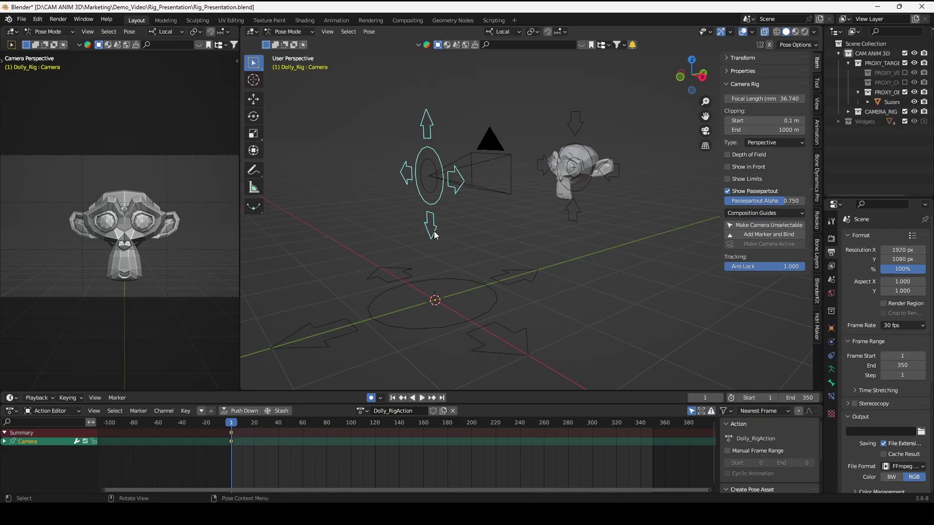
# - Test-move the rig's Camera and Aim controls, cancelling each move
pyautogui.press('g')
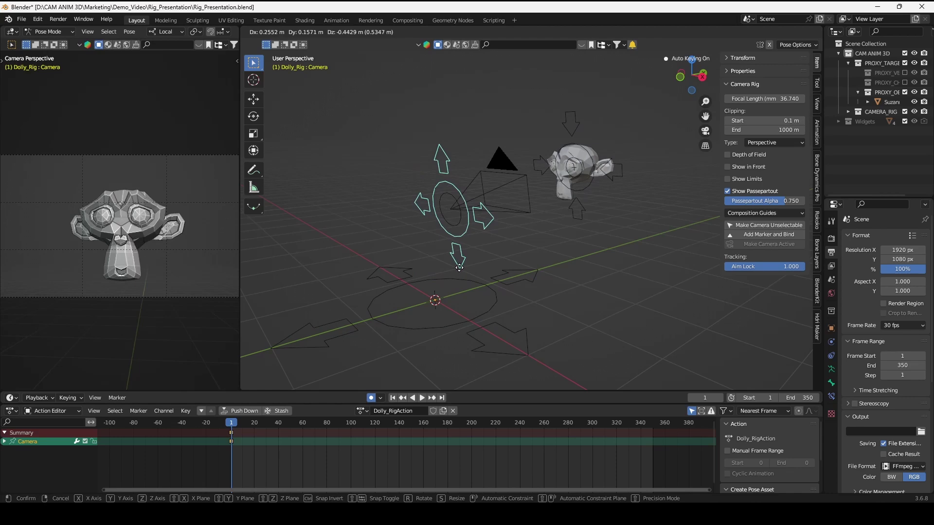
pyautogui.rightClick(454, 245)
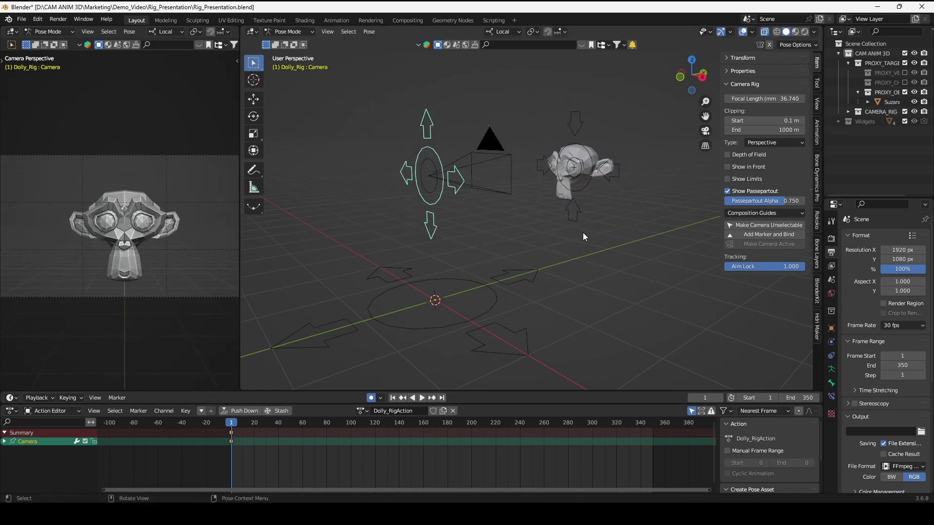
pyautogui.click(582, 233)
pyautogui.press('g')
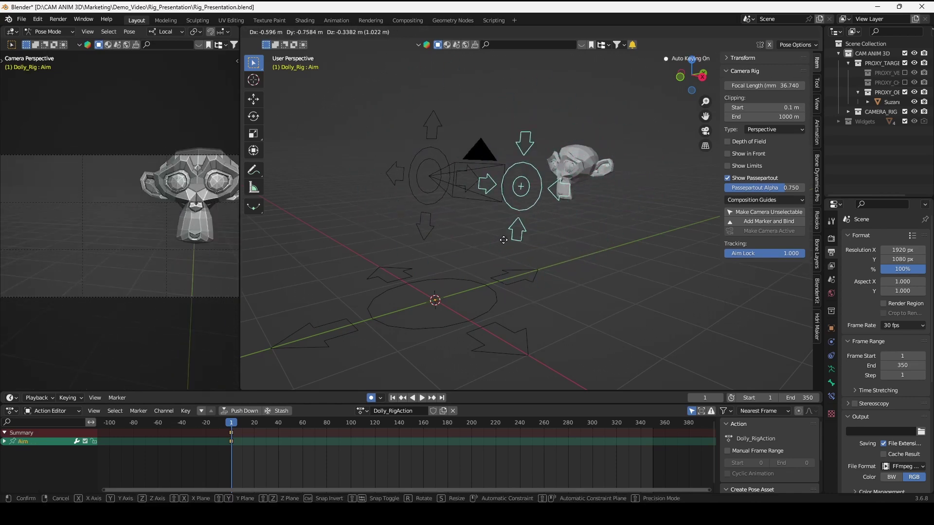
pyautogui.press('Escape')
# - Rotate the Root control around its local Z axis
pyautogui.click(475, 352)
pyautogui.press('r')
pyautogui.press('z')
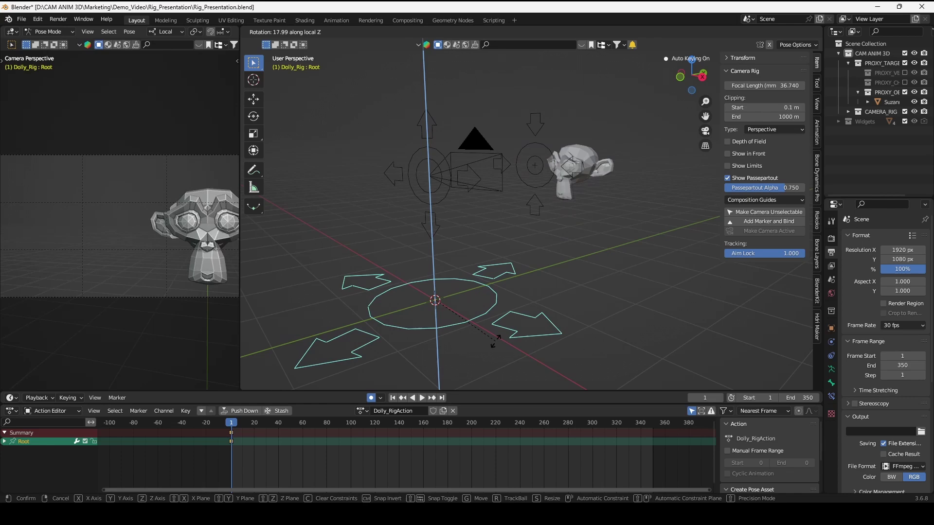
pyautogui.click(474, 361)
# - Lower the rig camera's focal length to 26.19 mm and rotate Camera_offset on local Y
pyautogui.click(420, 202)
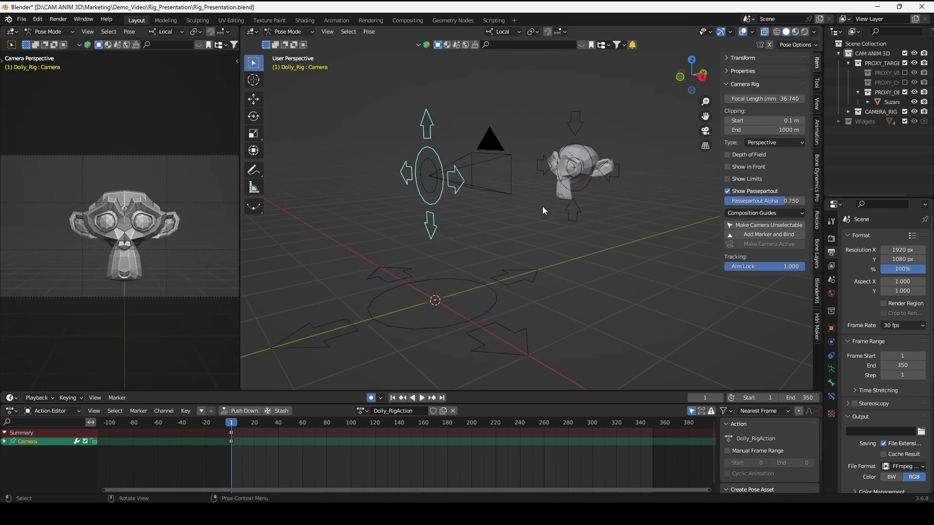
pyautogui.moveTo(764, 99)
pyautogui.mouseDown()
pyautogui.moveTo(802, 99)
pyautogui.moveTo(747, 99)
pyautogui.mouseUp()
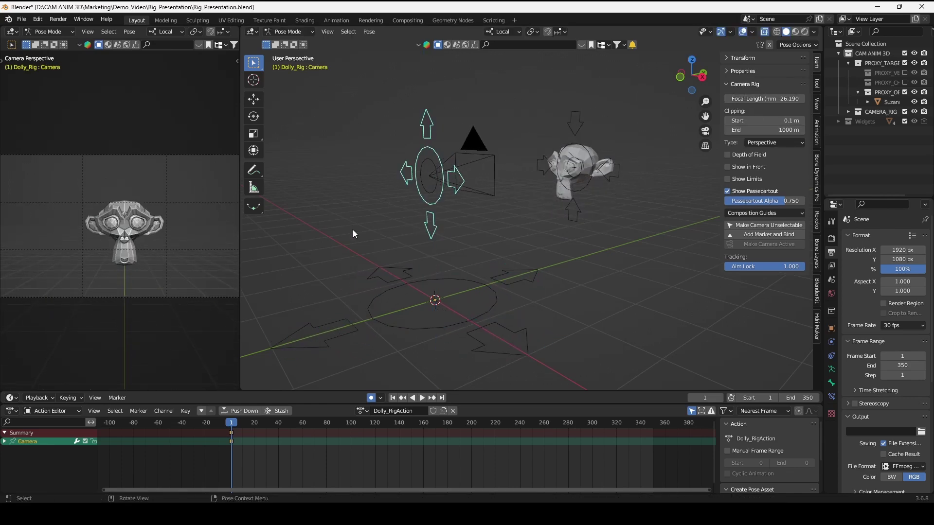
pyautogui.click(422, 191)
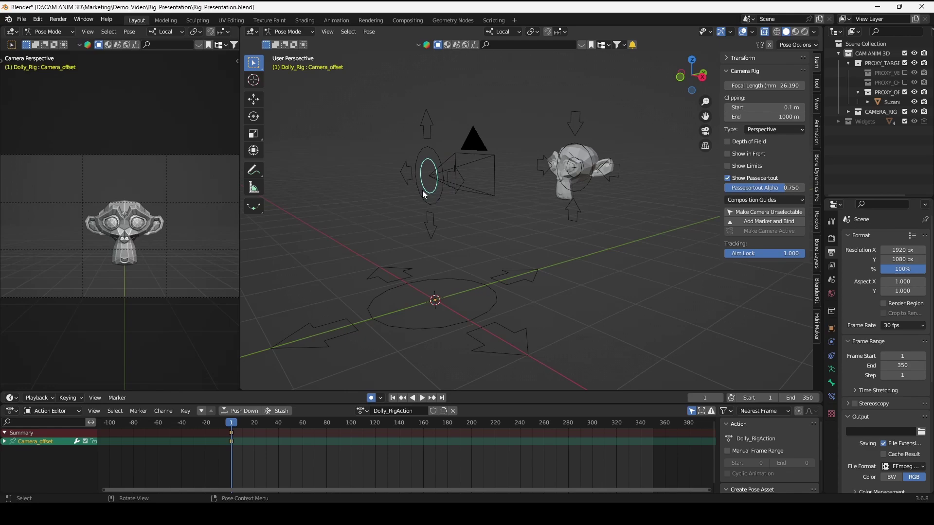
pyautogui.press('r')
pyautogui.press('y')
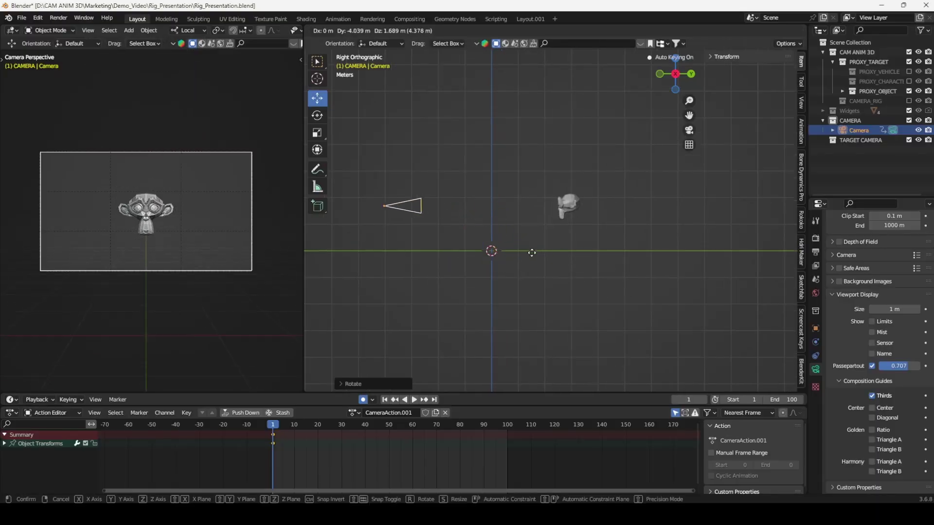
# - Keyframe a camera move at frame 100 and preview the playback from frame 1
pyautogui.click(518, 255)
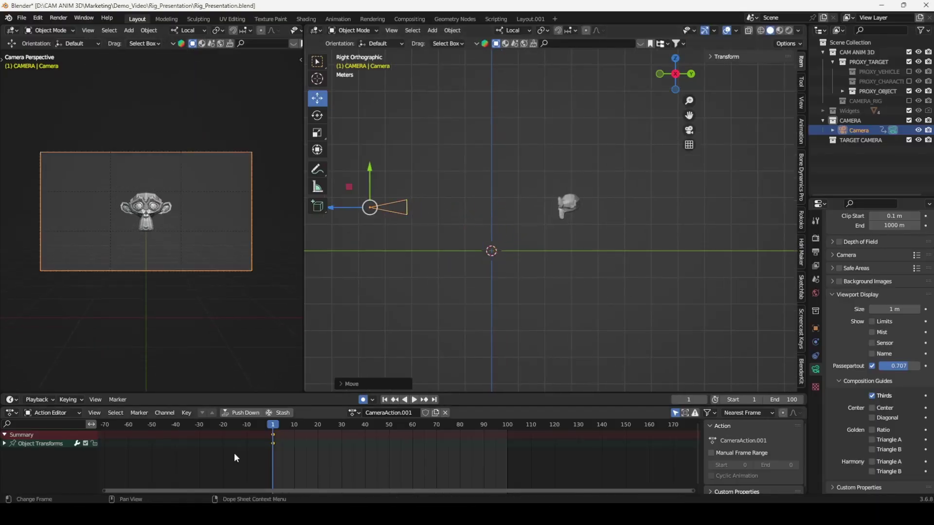
pyautogui.moveTo(505, 461); pyautogui.dragTo(507, 461)
pyautogui.moveTo(343, 209); pyautogui.dragTo(468, 214)
pyautogui.click(499, 457)
pyautogui.click(273, 427)
pyautogui.press('space')
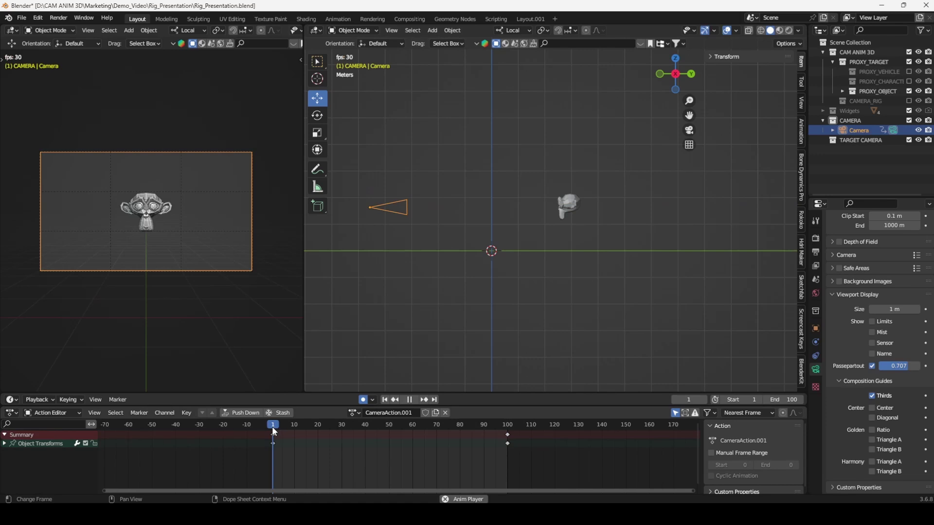
pyautogui.press('Escape')
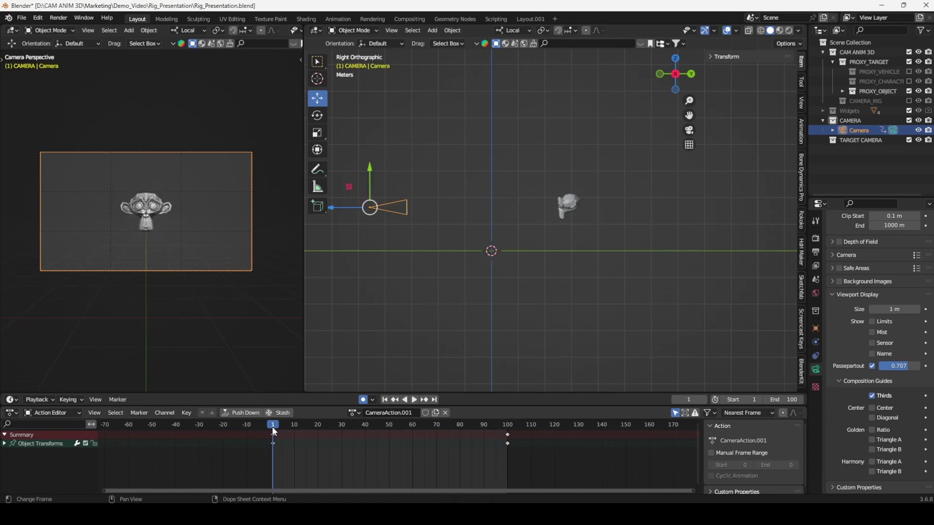
# - Delete the frame-100 keys, then in Top view move the camera left and rotate it at frame 1
pyautogui.moveTo(516, 455); pyautogui.dragTo(491, 432)
pyautogui.press('x')
pyautogui.click(477, 449)
pyautogui.press('KP_7')
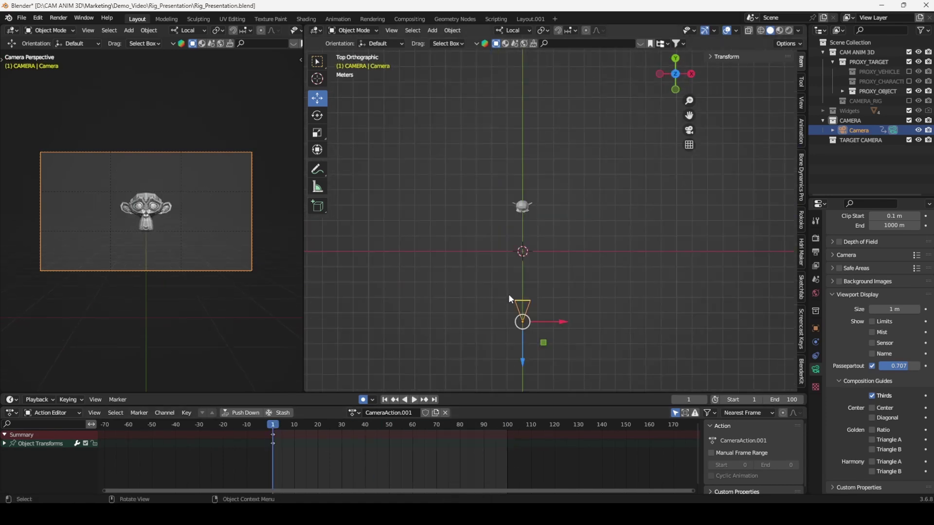
pyautogui.keyDown('shift'); pyautogui.moveTo(509, 298); pyautogui.dragTo(519, 271, button='middle'); pyautogui.keyUp('shift')
pyautogui.moveTo(571, 295); pyautogui.dragTo(466, 296)
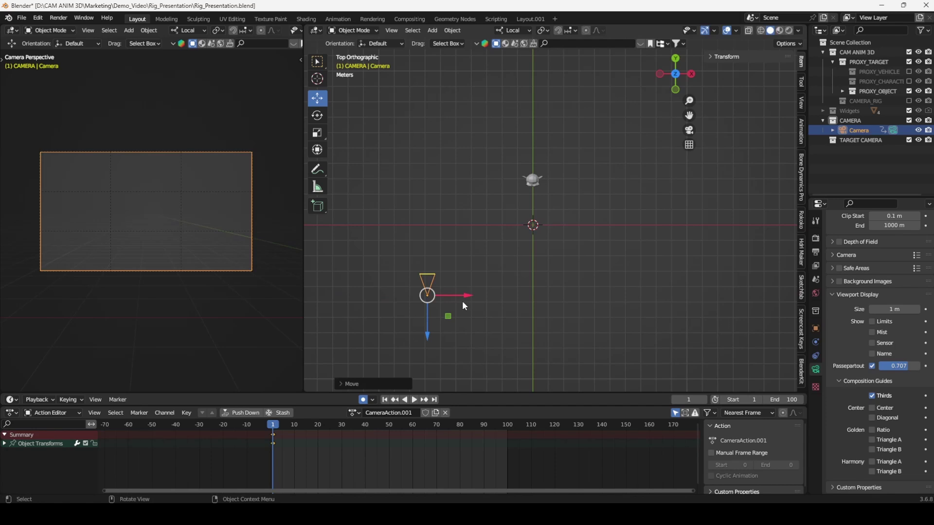
pyautogui.press('r')
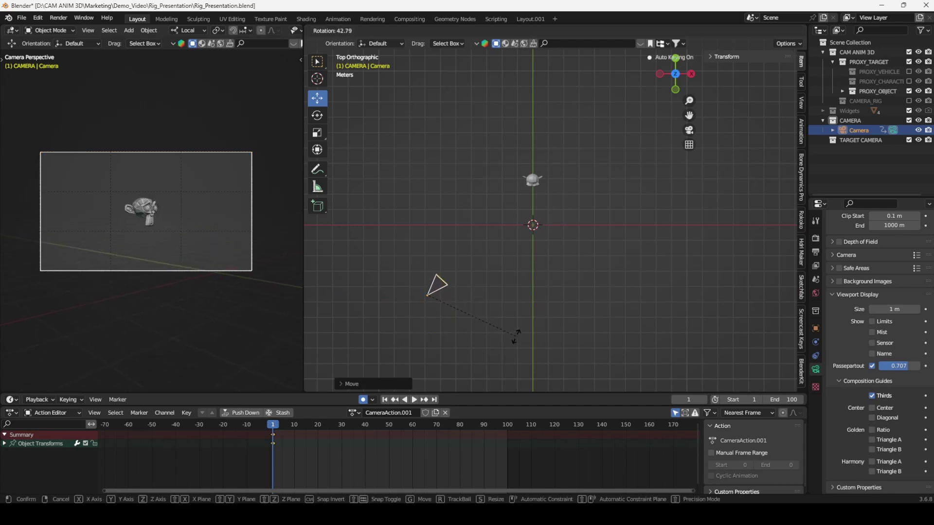
pyautogui.click(516, 336)
# - At frame 100, move the camera right and turn it toward the monkey, then play from frame 1
pyautogui.click(505, 427)
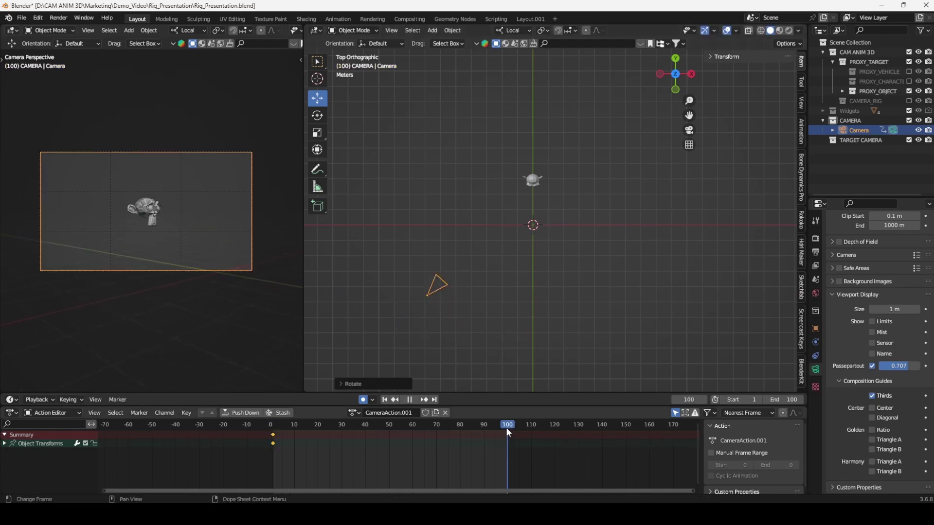
pyautogui.moveTo(427, 325); pyautogui.dragTo(659, 259)
pyautogui.press('r')
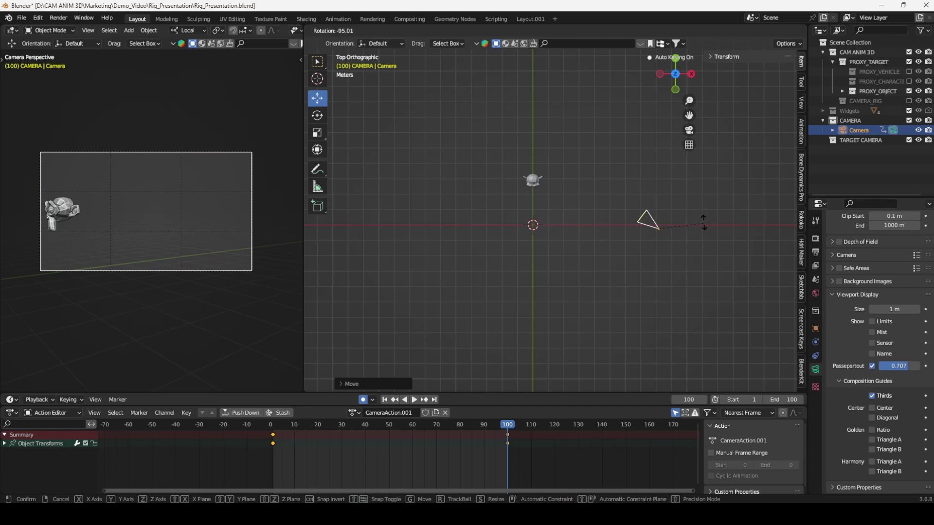
pyautogui.click(707, 207)
pyautogui.click(274, 430)
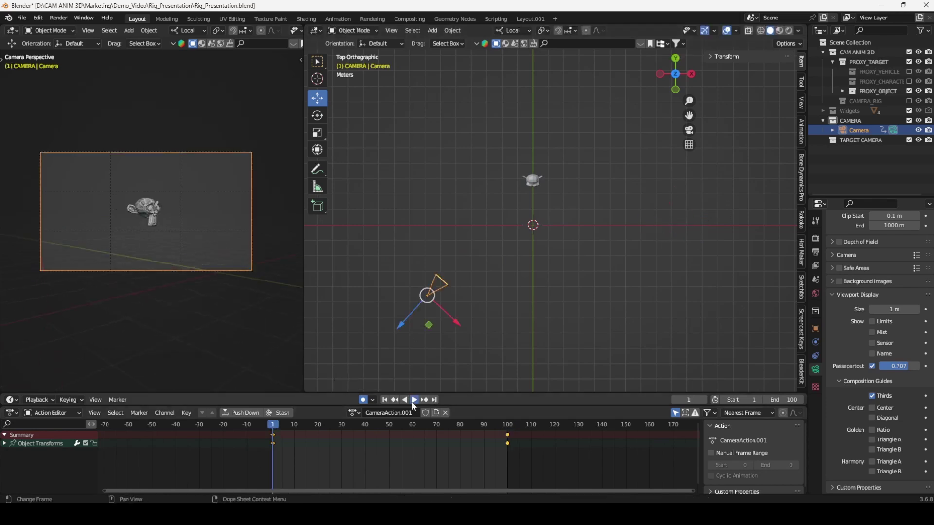
pyautogui.click(412, 402)
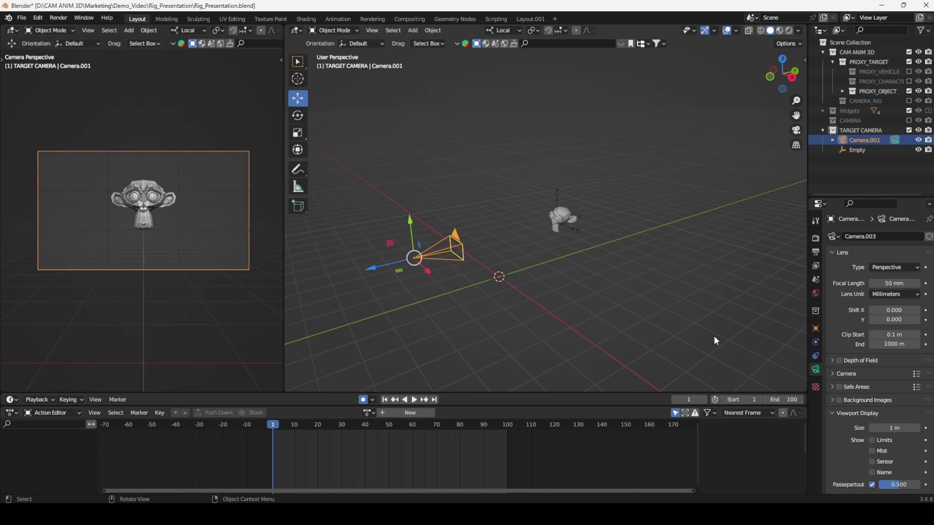
# - Add a Track To constraint to Camera.001 with the Empty as its target
pyautogui.click(815, 355)
pyautogui.click(882, 236)
pyautogui.click(849, 310)
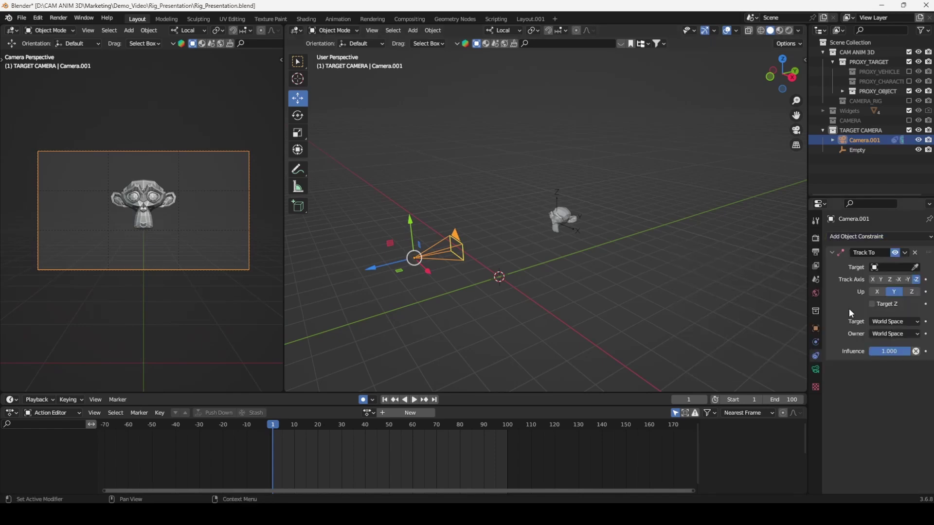
pyautogui.click(561, 194)
pyautogui.click(454, 253)
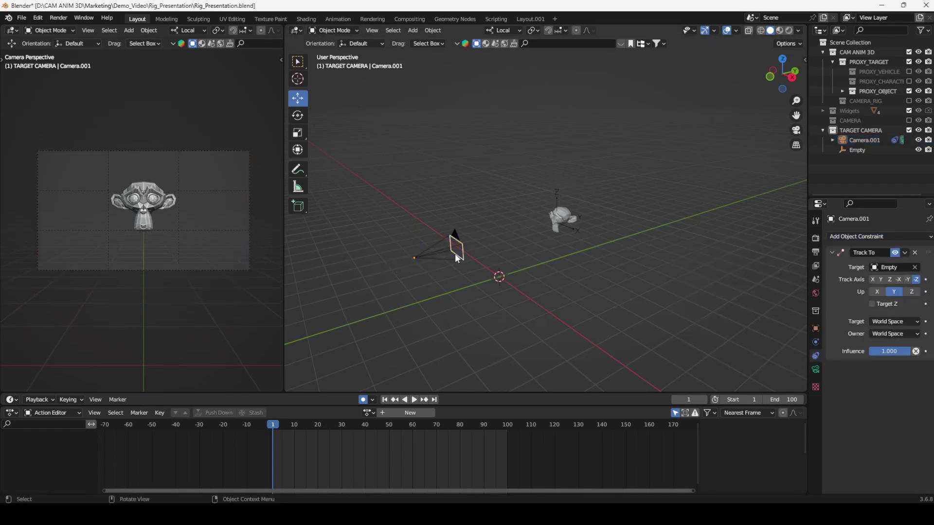
# - Move the camera to test the tracking, then select the Empty
pyautogui.click(438, 258)
pyautogui.moveTo(438, 258)
pyautogui.mouseDown()
pyautogui.moveTo(519, 296)
pyautogui.moveTo(457, 186)
pyautogui.moveTo(447, 270)
pyautogui.mouseUp()
pyautogui.click(559, 204)
# - Cancel an accidental Empty move and place Camera.001 left of the monkey at frame 1
pyautogui.press('g')
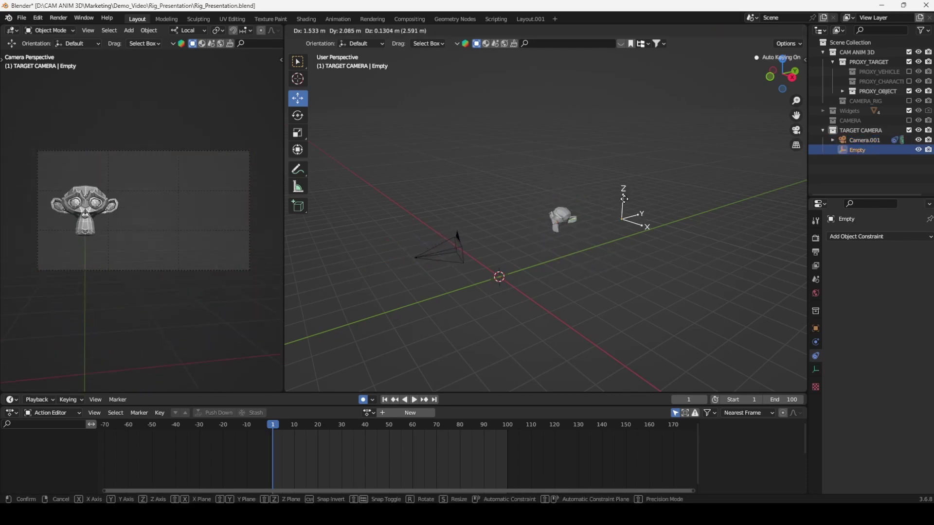
pyautogui.rightClick(553, 191)
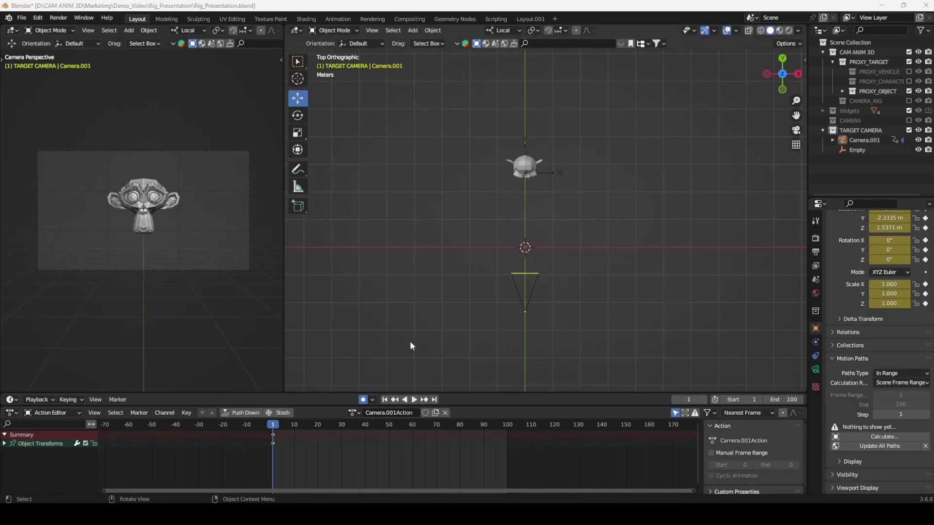
pyautogui.click(523, 297)
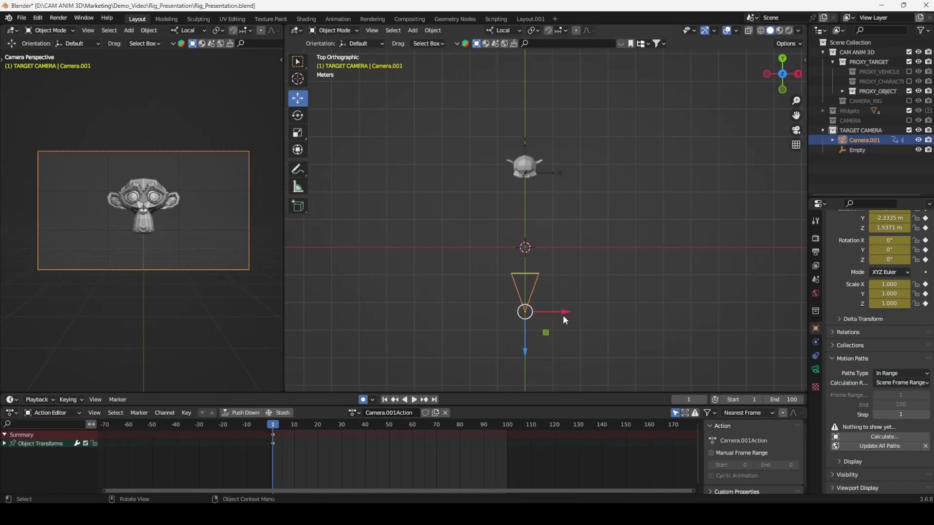
pyautogui.press('g')
pyautogui.click(426, 307)
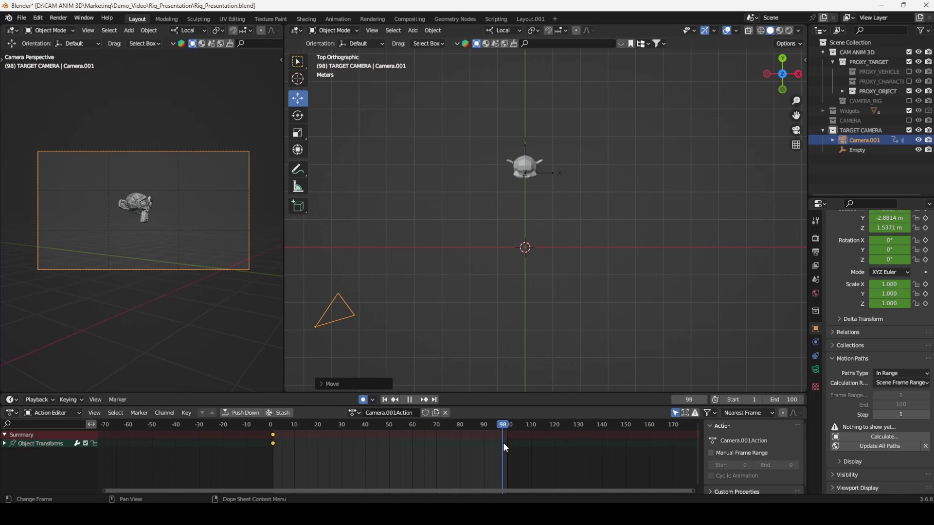
# - At frame 100, move the camera to the monkey's right side and play back the animation
pyautogui.moveTo(503, 442); pyautogui.dragTo(506, 442)
pyautogui.scroll(-2, 479, 338)
pyautogui.press('g')
pyautogui.click(717, 204)
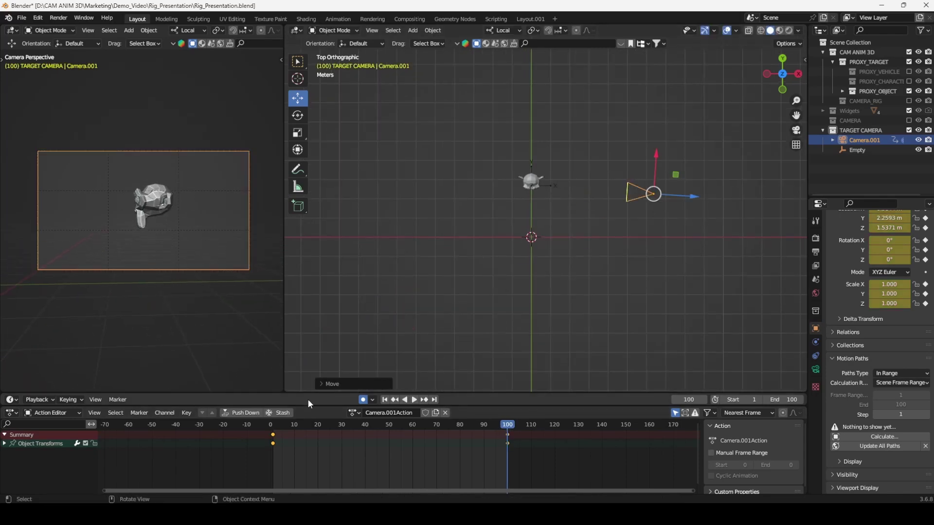
pyautogui.click(270, 425)
pyautogui.press('space')
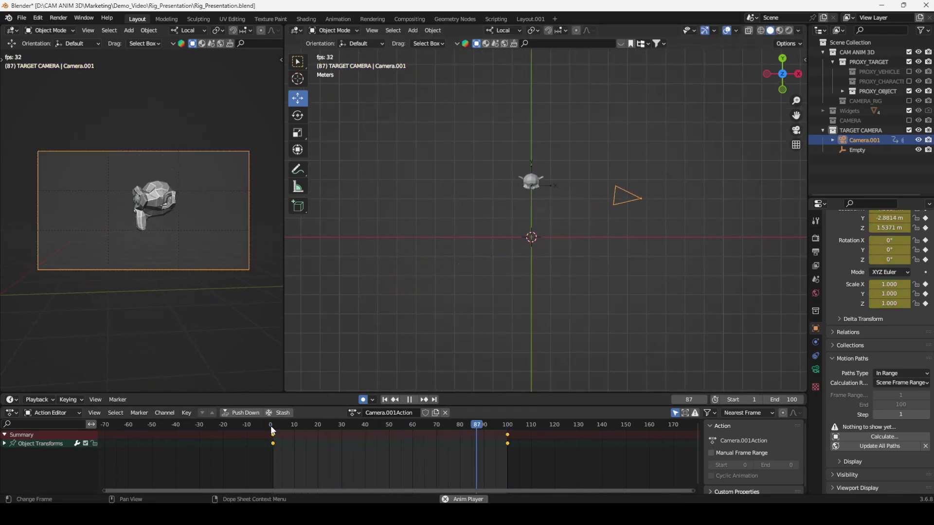
pyautogui.press('space')
# - Calculate the camera's motion path and key new camera positions at frames 20, 40 and 68
pyautogui.click(893, 437)
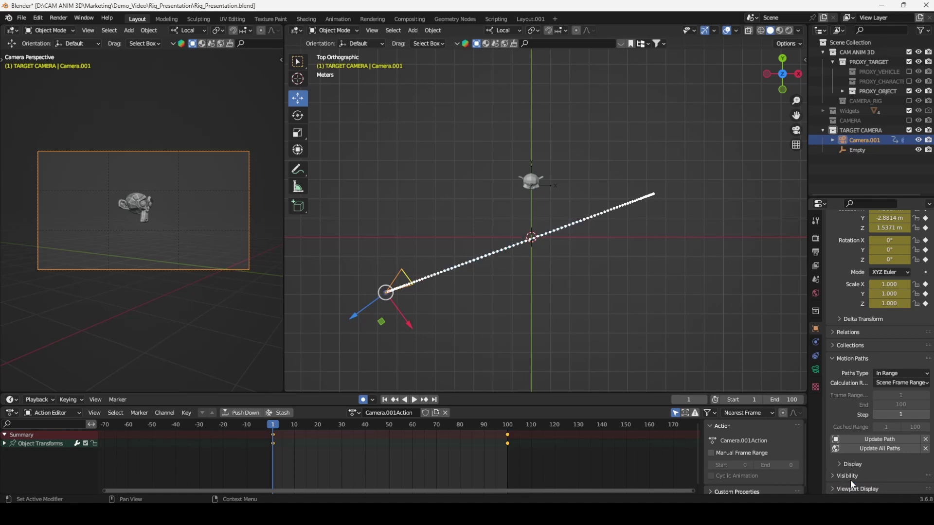
pyautogui.moveTo(312, 429); pyautogui.dragTo(365, 426)
pyautogui.press('g')
pyautogui.click(422, 324)
pyautogui.press('g')
pyautogui.click(494, 354)
pyautogui.press('g')
pyautogui.click(514, 359)
# - Refine the camera positions around frames 20 and 40 to reshape the curved path
pyautogui.click(406, 427)
pyautogui.press('g')
pyautogui.click(485, 339)
pyautogui.click(358, 430)
pyautogui.click(363, 427)
pyautogui.press('g')
pyautogui.rightClick(507, 327)
pyautogui.moveTo(500, 319); pyautogui.dragTo(511, 342)
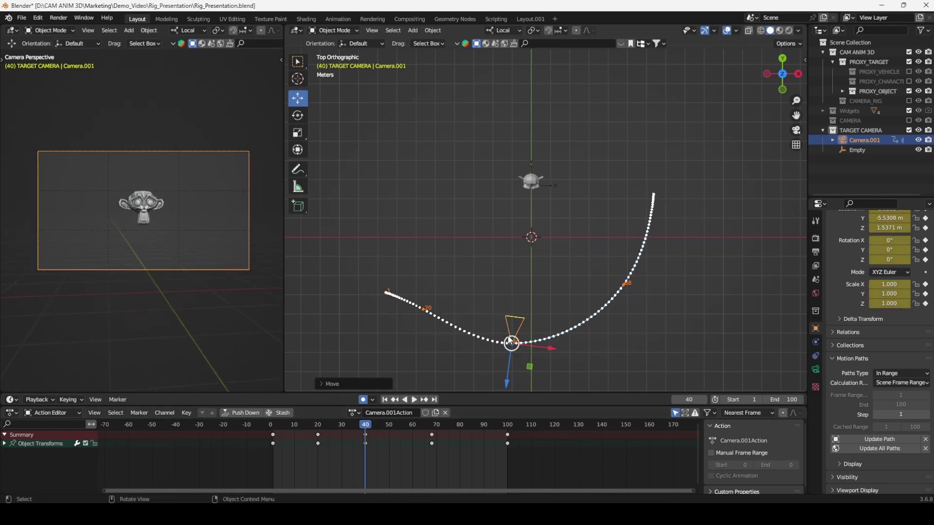
pyautogui.moveTo(319, 431); pyautogui.dragTo(317, 432)
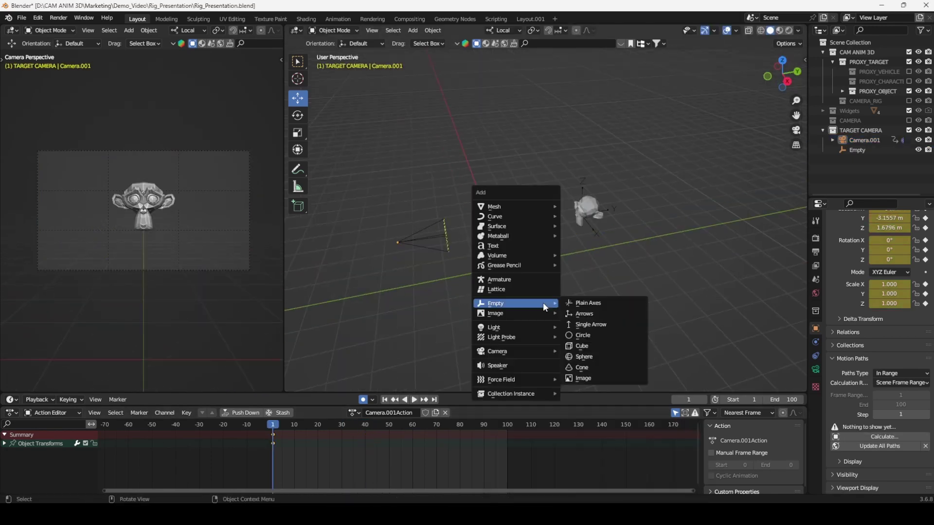
# - Add an Arrows empty, Empty.001, and parent it to the existing Empty
pyautogui.click(583, 316)
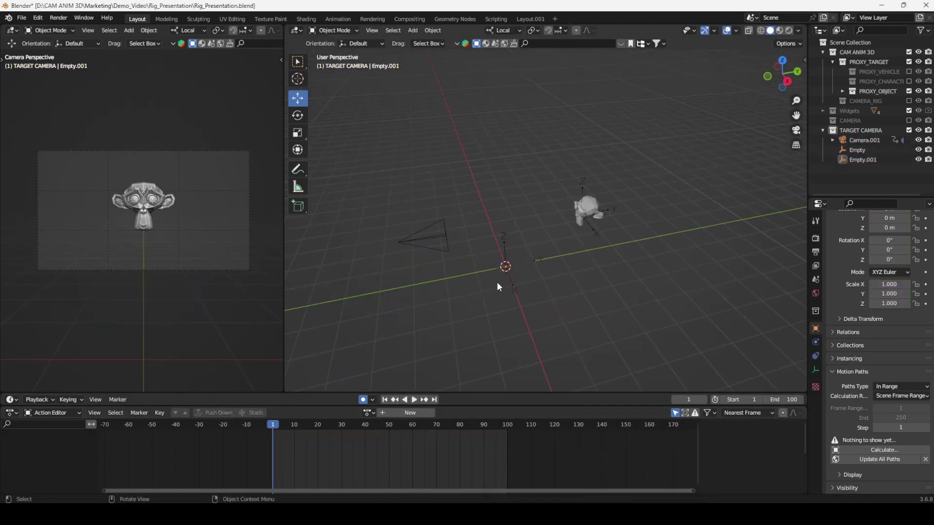
pyautogui.click(582, 218)
pyautogui.click(529, 267)
pyautogui.click(579, 220)
pyautogui.click(463, 278)
pyautogui.click(529, 268)
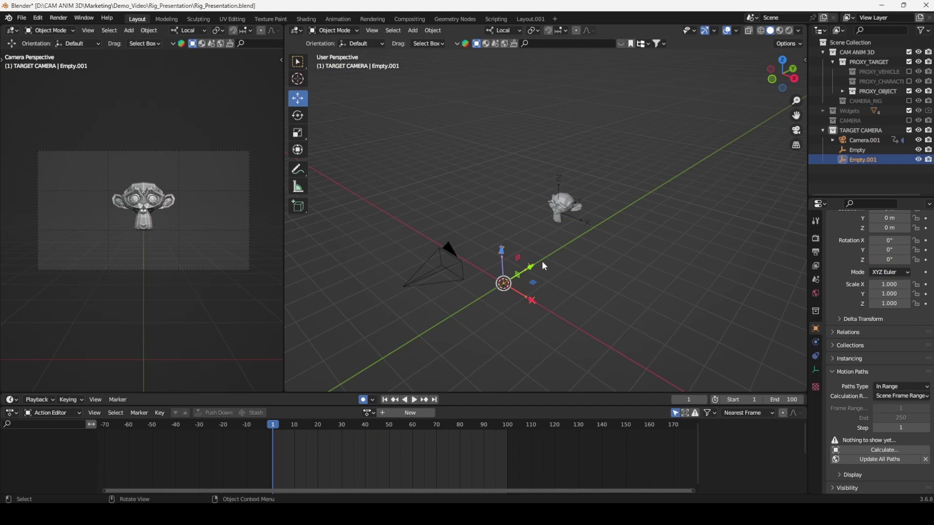
pyautogui.keyDown('shift'); pyautogui.click(574, 219); pyautogui.keyUp('shift')
pyautogui.hotkey('ctrl', 'p')
pyautogui.click(567, 233)
# - Try rotating the two empties together, then cancel the rotation
pyautogui.click(505, 286)
pyautogui.press('r')
pyautogui.moveTo(506, 303); pyautogui.dragTo(532, 301)
pyautogui.click(577, 220)
pyautogui.moveTo(577, 233); pyautogui.dragTo(613, 272)
pyautogui.rightClick(612, 273)
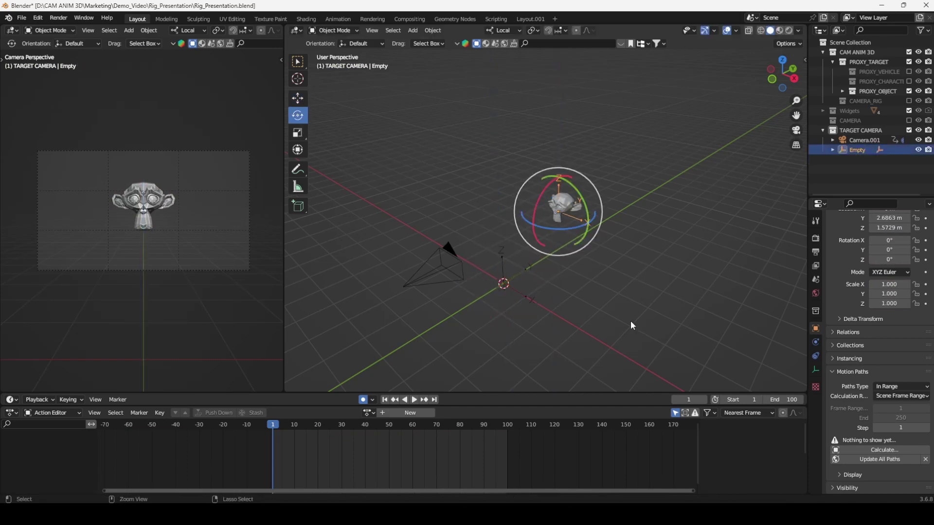
# - Resolve the parent loop by parenting Empty under Empty.001 instead
pyautogui.keyDown('shift'); pyautogui.click(520, 295); pyautogui.keyUp('shift')
pyautogui.hotkey('ctrl', 'p')
pyautogui.click(486, 292)
pyautogui.click(575, 218)
pyautogui.click(572, 318)
pyautogui.click(581, 221)
pyautogui.click(559, 273)
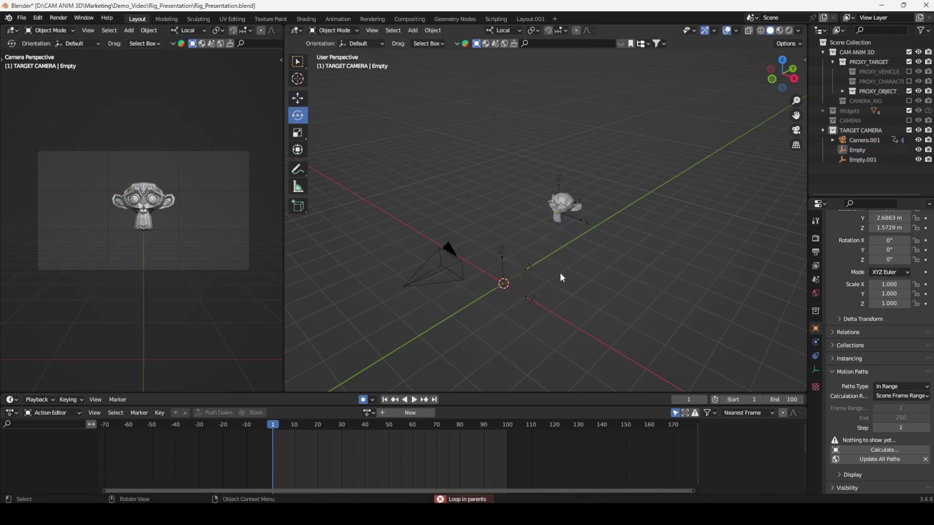
pyautogui.click(576, 219)
pyautogui.keyDown('shift'); pyautogui.click(519, 292); pyautogui.keyUp('shift')
pyautogui.hotkey('ctrl', 'p')
pyautogui.click(518, 291)
# - Spin Empty.001 around Z to check the camera rig follows
pyautogui.click(505, 286)
pyautogui.moveTo(507, 305); pyautogui.dragTo(573, 284)
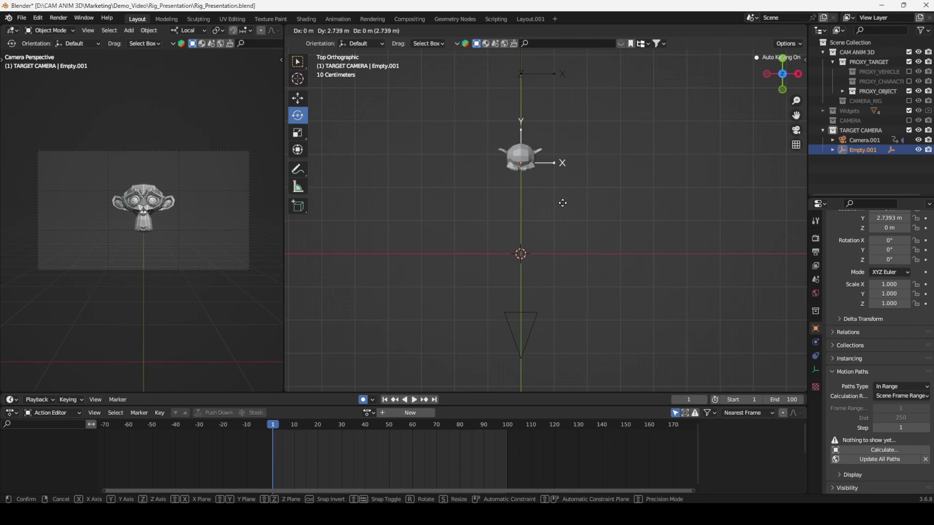
pyautogui.moveTo(564, 327); pyautogui.dragTo(573, 323, button='middle')
# - Tilt Camera.001 around its X axis, with transform values shown in the N panel
pyautogui.click(510, 253)
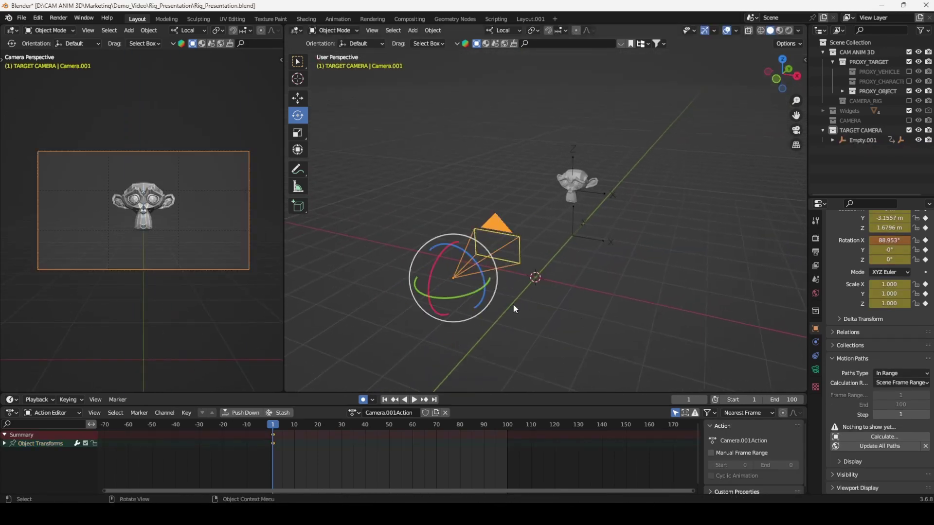
pyautogui.moveTo(513, 308); pyautogui.dragTo(513, 294, button='middle')
pyautogui.moveTo(477, 281); pyautogui.dragTo(484, 315)
pyautogui.press('Escape')
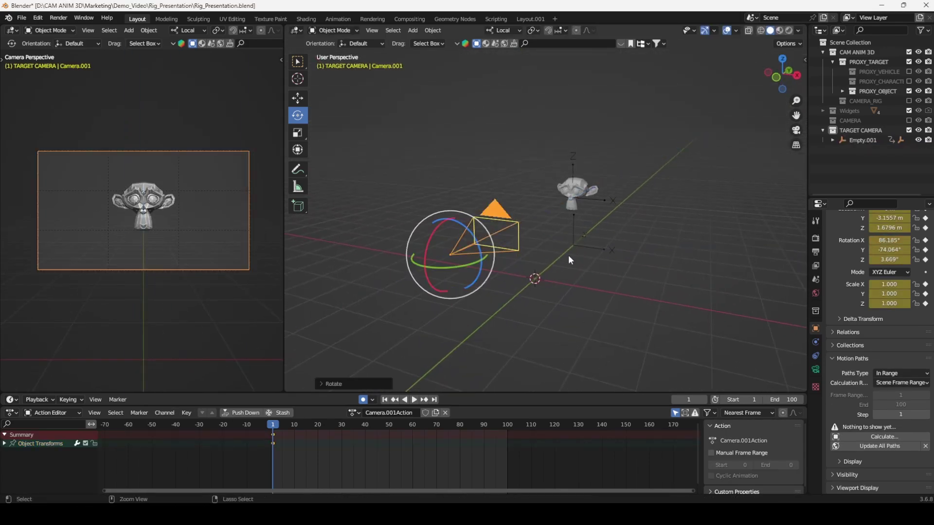
pyautogui.press('n')
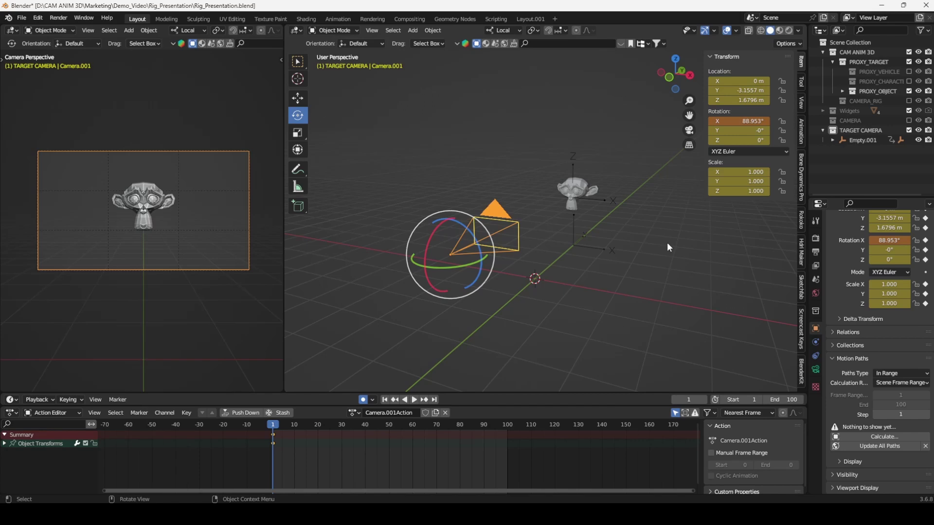
pyautogui.moveTo(511, 288); pyautogui.dragTo(481, 286, button='middle')
pyautogui.moveTo(369, 262); pyautogui.dragTo(419, 281)
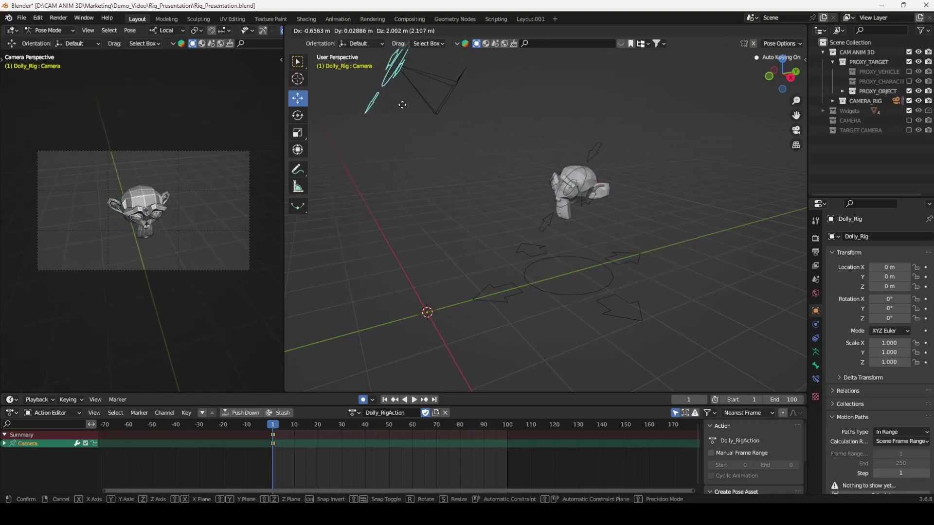
# - Cancel the Camera bone move and place the Aim control on the monkey head
pyautogui.rightClick(413, 197)
pyautogui.click(582, 222)
pyautogui.click(582, 217)
pyautogui.press('g')
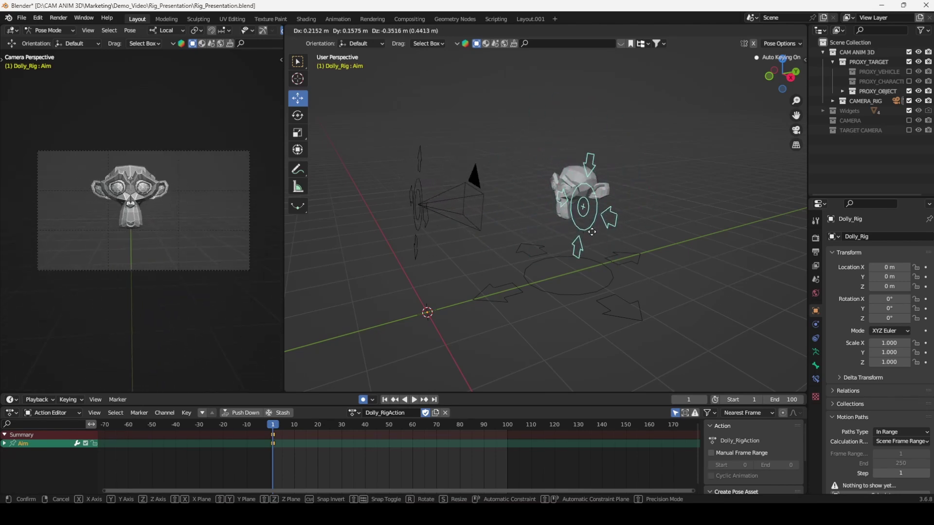
pyautogui.click(580, 209)
# - Rotate the Root bone and the Camera_offset bone to swing the camera around the head
pyautogui.click(555, 295)
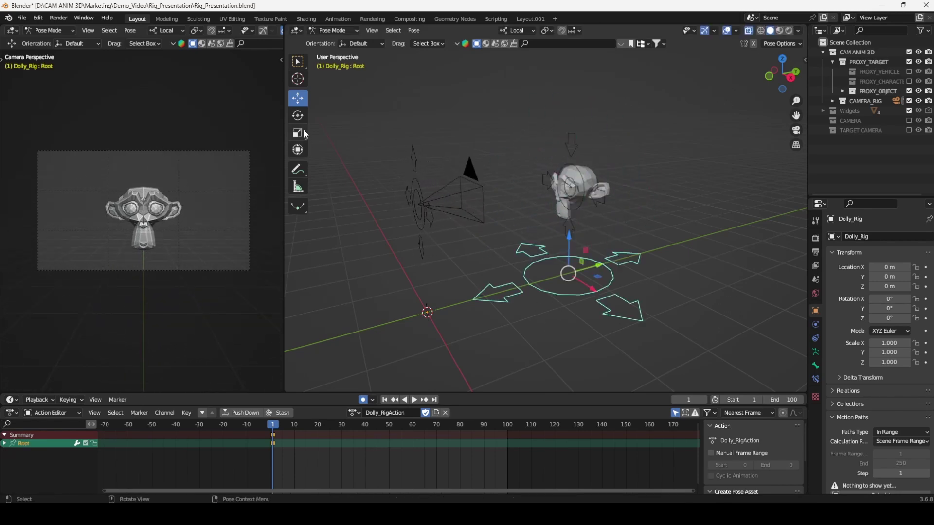
pyautogui.click(297, 116)
pyautogui.moveTo(556, 293); pyautogui.dragTo(535, 316)
pyautogui.click(448, 251)
pyautogui.moveTo(468, 244); pyautogui.dragTo(485, 263)
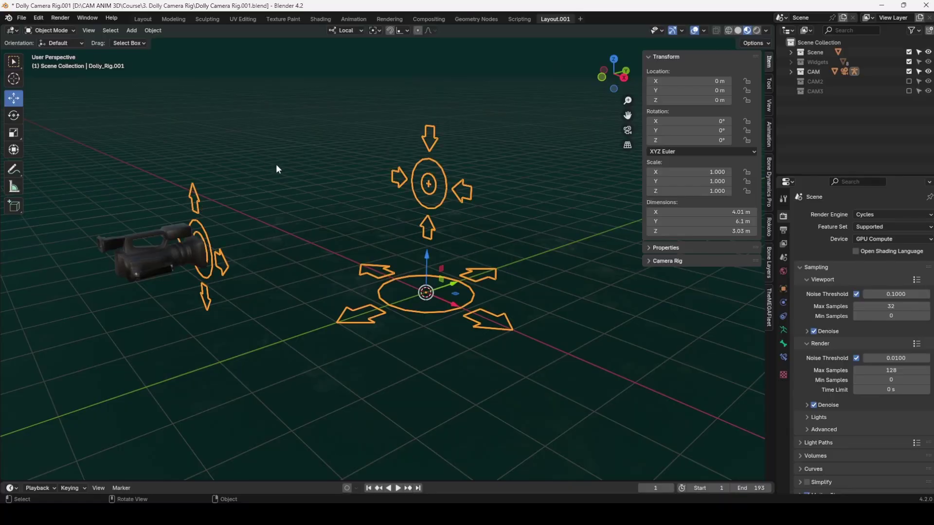
# - In Pose Mode, hide and unhide the Root control, then undo a stray location drag
pyautogui.click(66, 28)
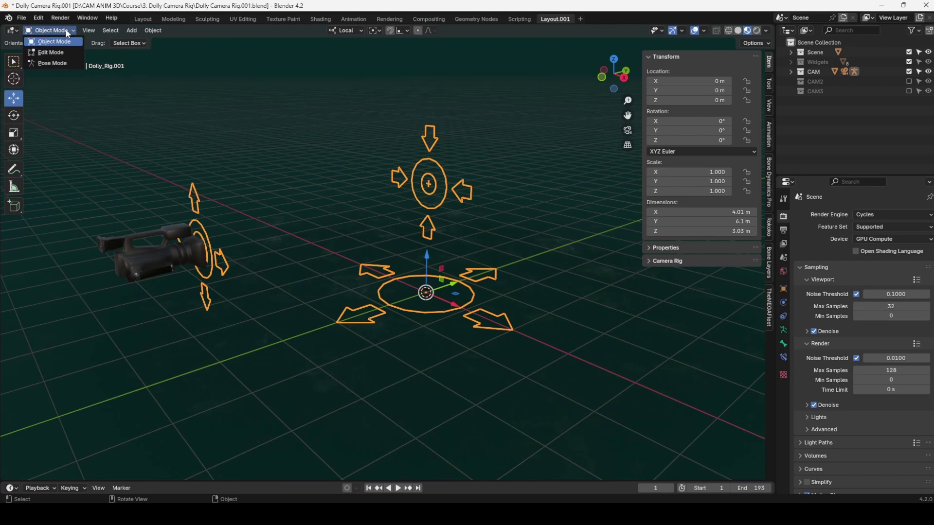
pyautogui.click(55, 65)
pyautogui.press('h')
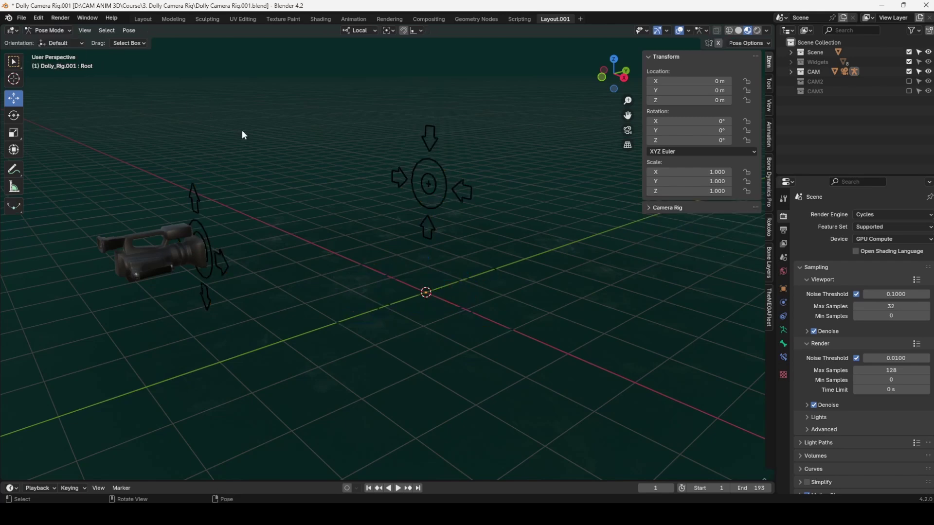
pyautogui.hotkey('alt', 'h')
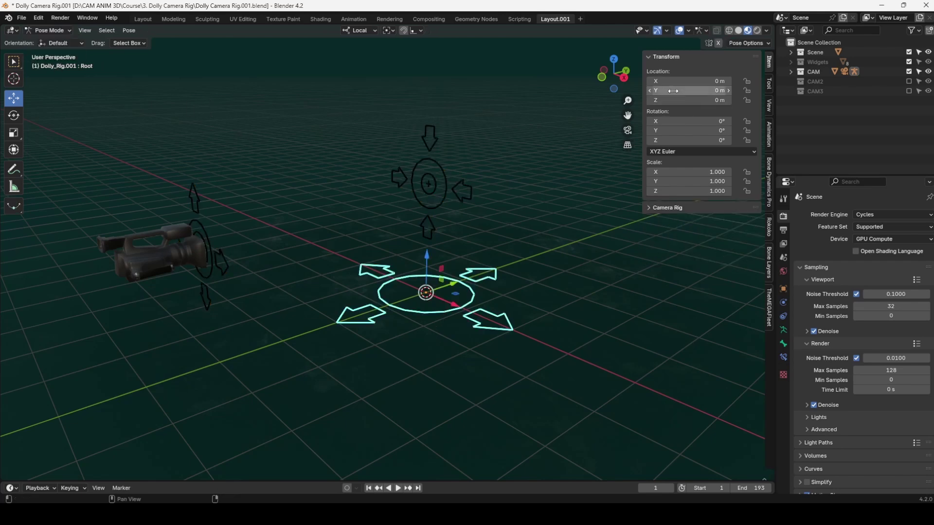
pyautogui.moveTo(673, 91)
pyautogui.mouseDown()
pyautogui.moveTo(705, 91)
pyautogui.moveTo(647, 92)
pyautogui.moveTo(690, 83)
pyautogui.moveTo(654, 82)
pyautogui.moveTo(671, 82)
pyautogui.mouseUp()
pyautogui.hotkey('ctrl', 'z')
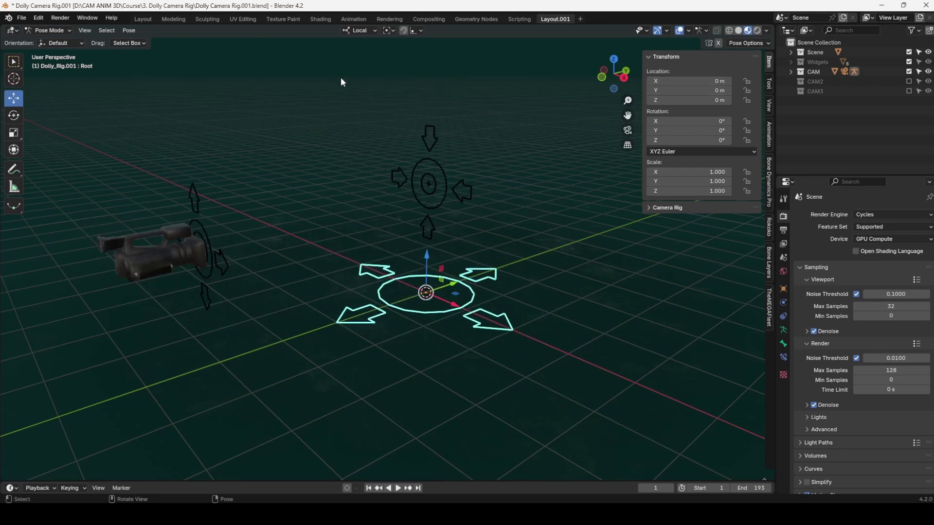
# - Return to Object Mode and shift the whole rig to X 0.43 m
pyautogui.hotkey('ctrl', 'Tab')
pyautogui.click(257, 149)
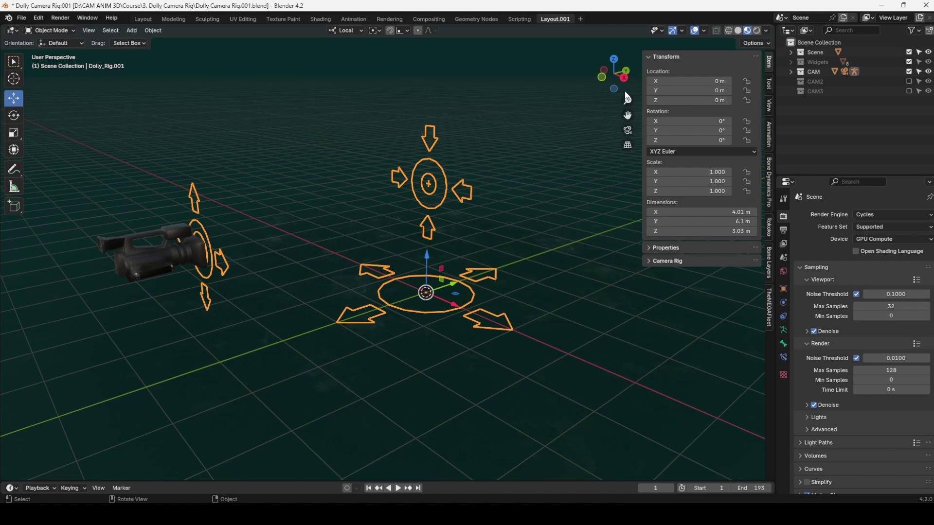
pyautogui.moveTo(667, 82); pyautogui.dragTo(693, 82)
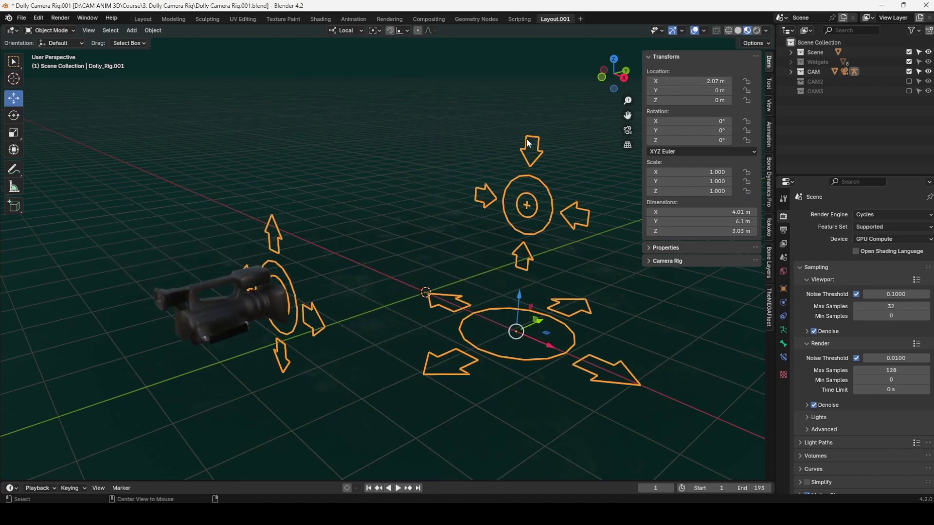
# - Clear the rig's location back to the world origin and reposition the Camera bone along its axes
pyautogui.hotkey('alt', 'g')
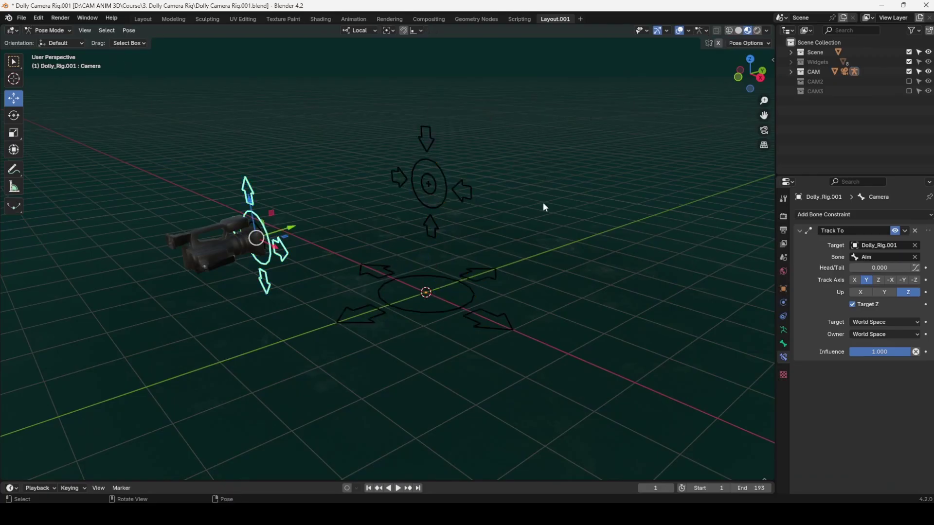
pyautogui.press('g')
pyautogui.press('x')
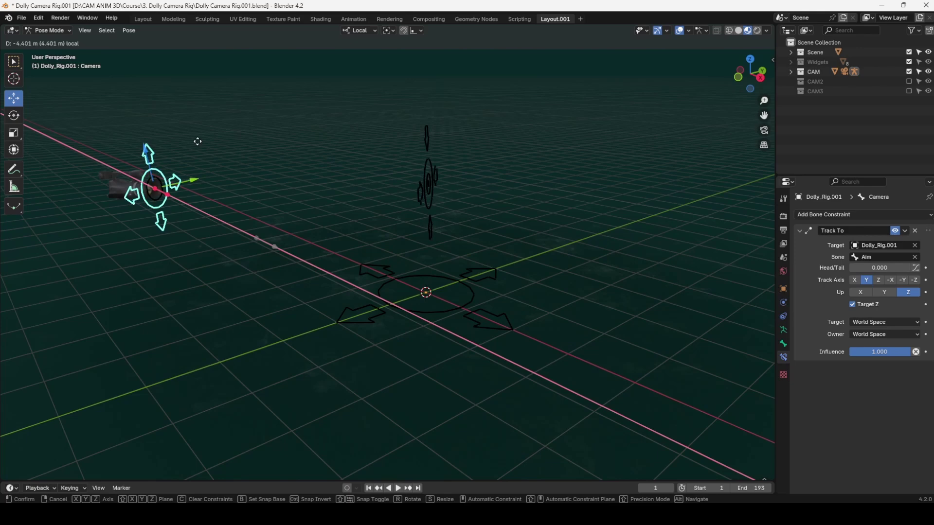
pyautogui.moveTo(283, 196); pyautogui.dragTo(288, 201)
pyautogui.moveTo(280, 226); pyautogui.dragTo(250, 195)
pyautogui.press('z')
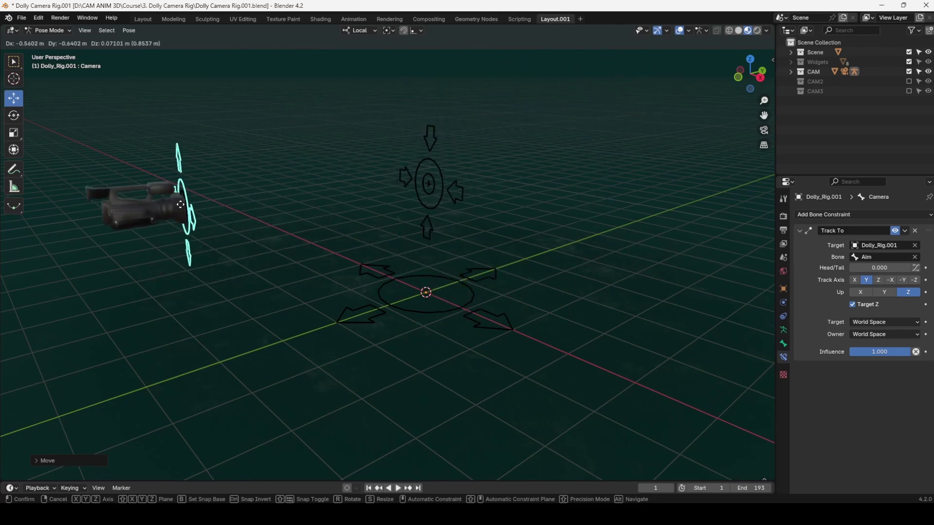
pyautogui.click(230, 209)
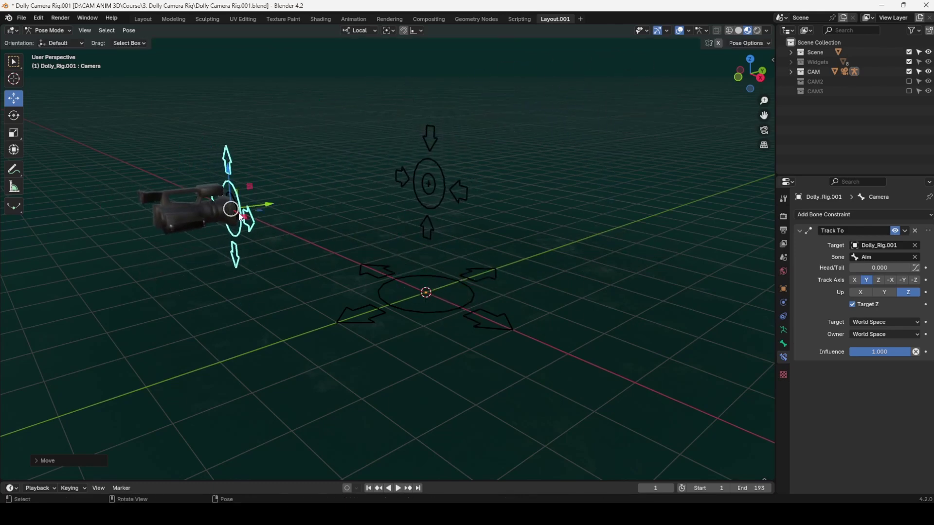
# - Slide the Camera bone along X with Track To influence at 0.000, then restore it to 1.000
pyautogui.moveTo(241, 217); pyautogui.dragTo(266, 231)
pyautogui.moveTo(885, 354); pyautogui.dragTo(841, 353)
pyautogui.moveTo(277, 235); pyautogui.dragTo(385, 263)
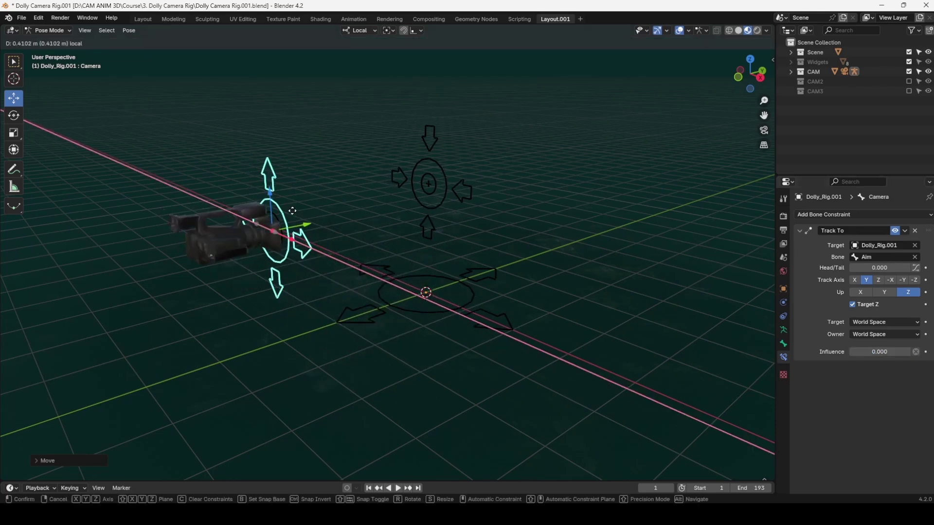
pyautogui.moveTo(292, 211)
pyautogui.mouseDown()
pyautogui.moveTo(263, 196)
pyautogui.moveTo(289, 210)
pyautogui.mouseUp()
pyautogui.moveTo(861, 352); pyautogui.dragTo(919, 352)
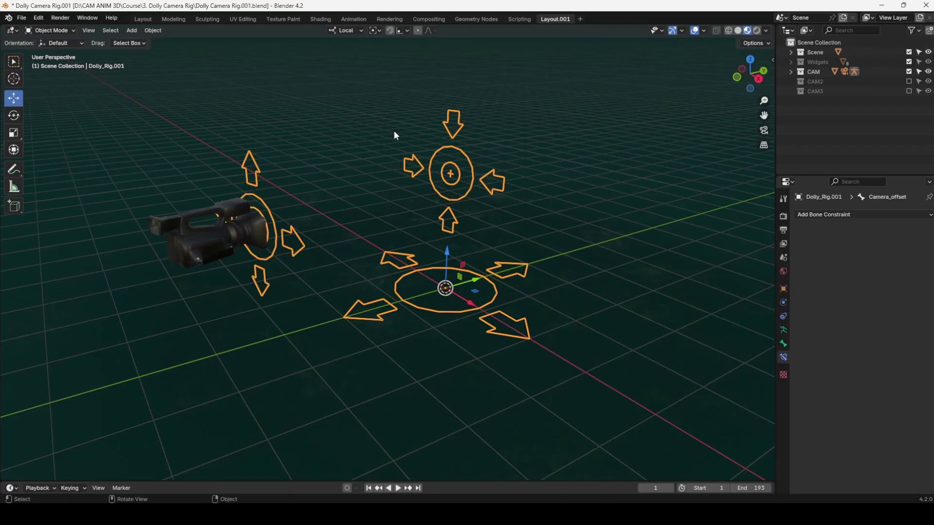
# - Tilt the Camera_offset bone about 20° around X, then undo back to the earlier camera pose
pyautogui.click(376, 211)
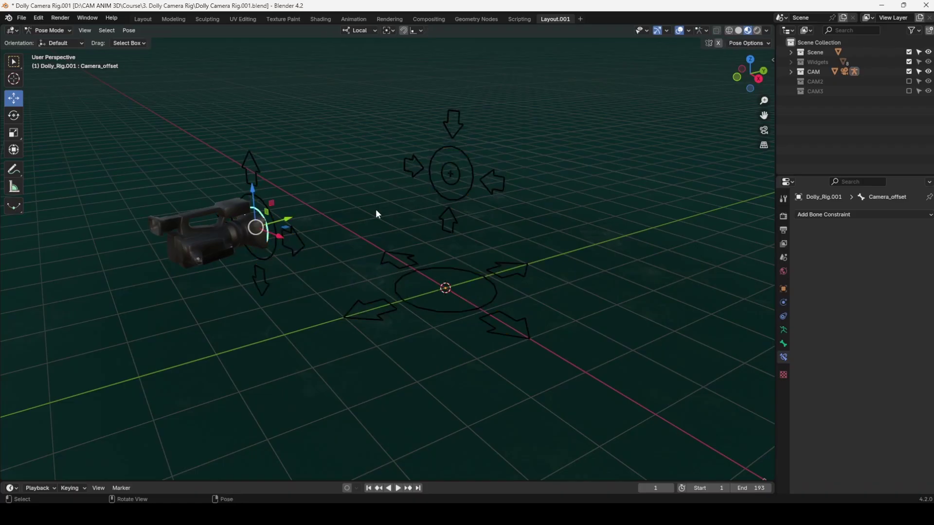
pyautogui.click(376, 211)
pyautogui.click(14, 116)
pyautogui.moveTo(226, 223)
pyautogui.mouseDown()
pyautogui.moveTo(222, 234)
pyautogui.moveTo(263, 243)
pyautogui.moveTo(227, 224)
pyautogui.moveTo(229, 238)
pyautogui.moveTo(197, 238)
pyautogui.moveTo(240, 247)
pyautogui.moveTo(273, 236)
pyautogui.moveTo(263, 251)
pyautogui.moveTo(291, 216)
pyautogui.moveTo(374, 200)
pyautogui.moveTo(218, 234)
pyautogui.mouseUp()
pyautogui.click(13, 98)
pyautogui.hotkey('ctrl', 'z')
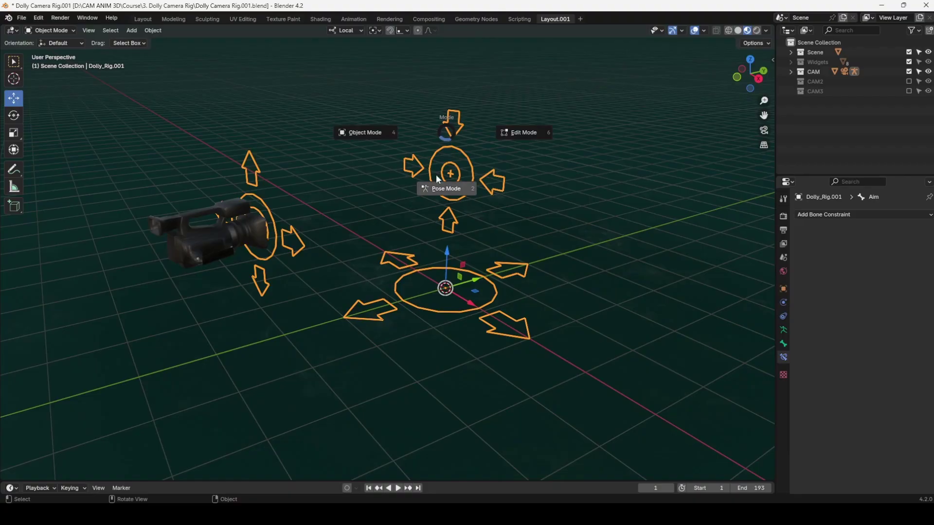
# - Switch the rig into Pose Mode and start moving the Aim bone
pyautogui.click(439, 193)
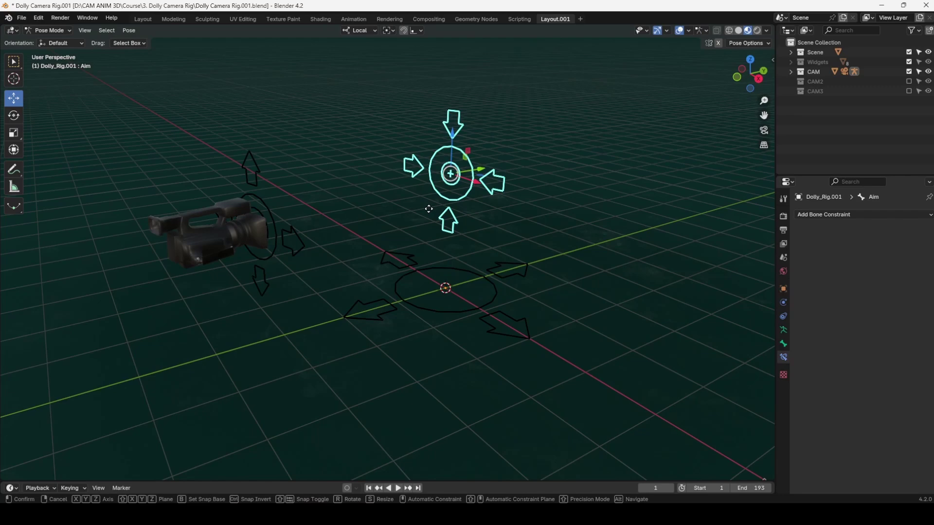
pyautogui.press('g')
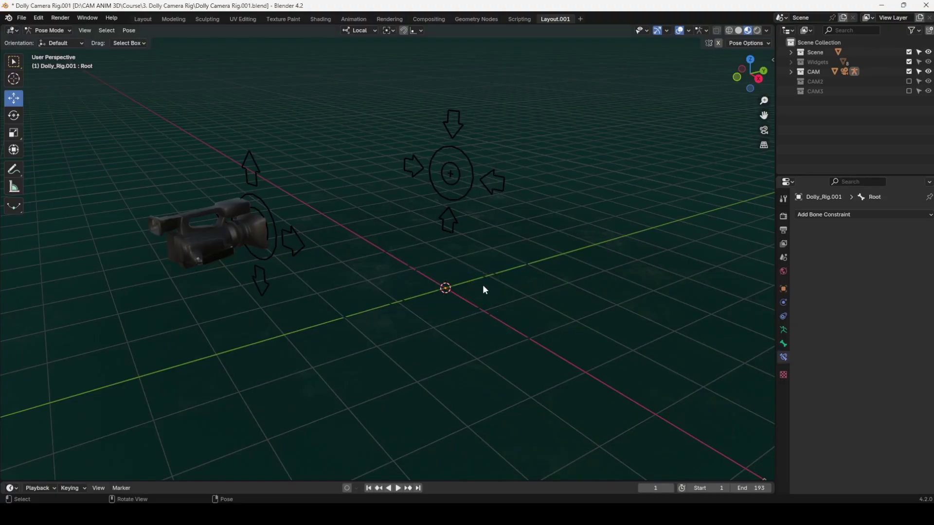
# - Test moving the whole rig by its Root bone, cancel, then spin it around the vertical axis
pyautogui.press('g')
pyautogui.moveTo(424, 361); pyautogui.dragTo(448, 272)
pyautogui.rightClick(445, 281)
pyautogui.rightClick(448, 272)
pyautogui.click(14, 116)
pyautogui.moveTo(440, 306); pyautogui.dragTo(418, 325)
# - Slide the Camera bone sideways along Y, snap the Aim bone to the 3D cursor, and raise it above the rig centre
pyautogui.click(14, 99)
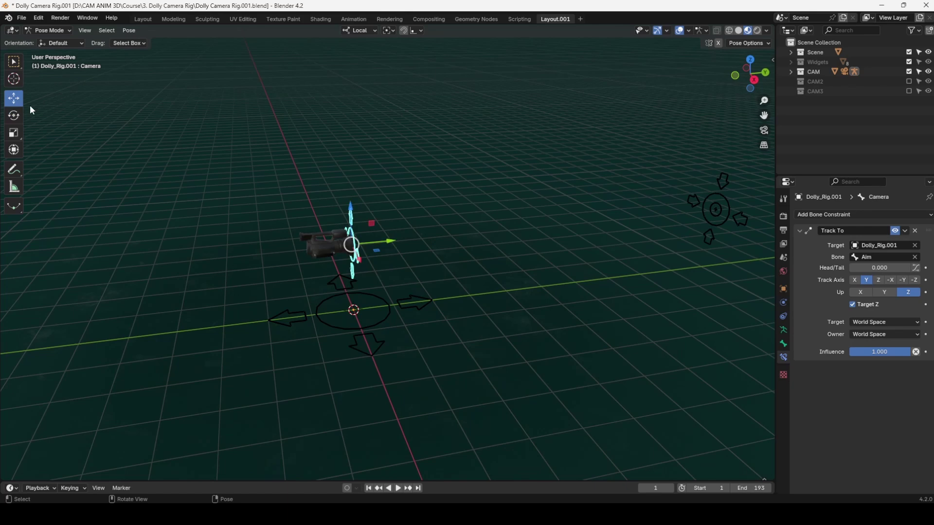
pyautogui.moveTo(395, 249); pyautogui.dragTo(194, 257)
pyautogui.click(714, 236)
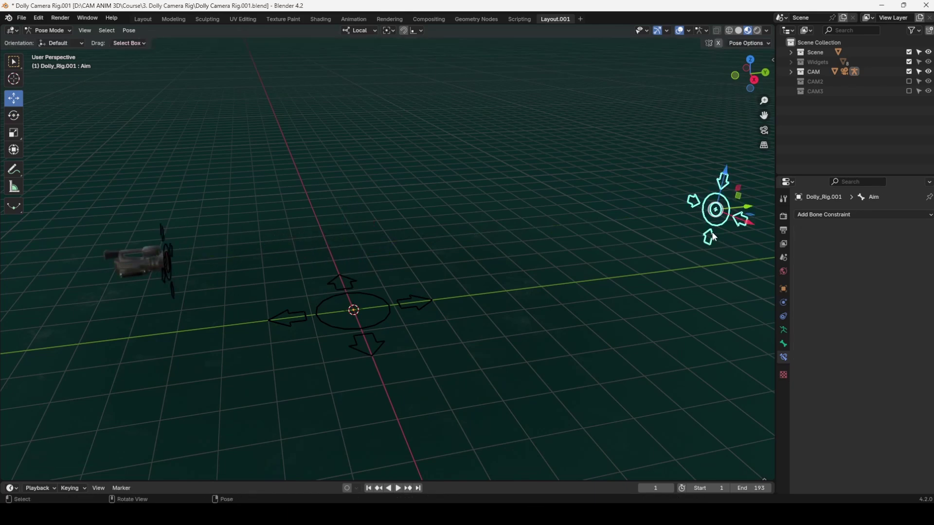
pyautogui.hotkey('shift', 's')
pyautogui.click(719, 176)
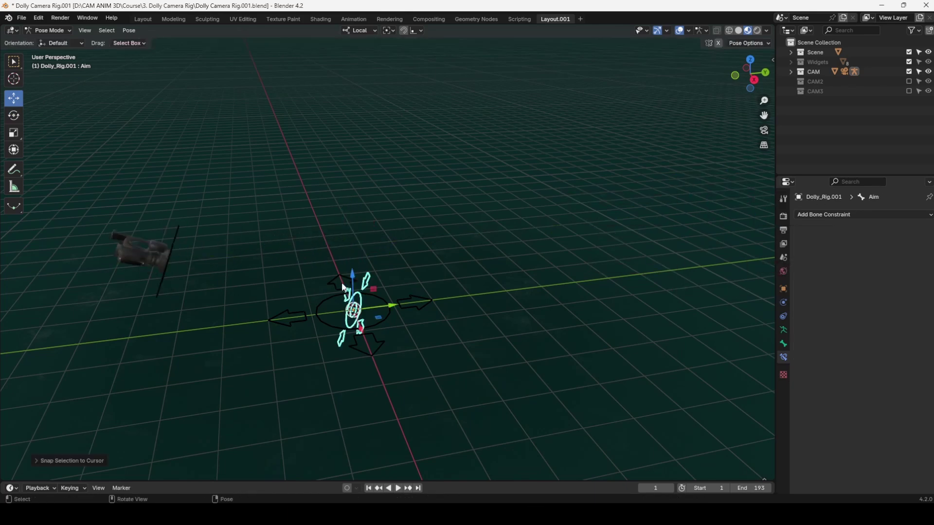
pyautogui.moveTo(353, 275); pyautogui.dragTo(353, 219)
pyautogui.keyDown('shift'); pyautogui.moveTo(331, 304); pyautogui.dragTo(411, 284, button='middle'); pyautogui.keyUp('shift')
# - Turn the whole rig around the Root bone
pyautogui.click(404, 281)
pyautogui.click(13, 115)
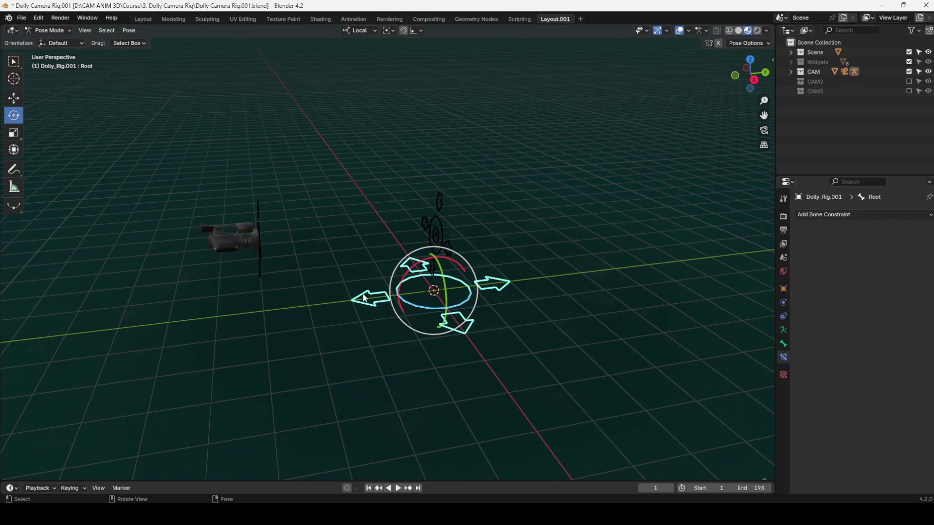
pyautogui.moveTo(421, 305); pyautogui.dragTo(483, 349)
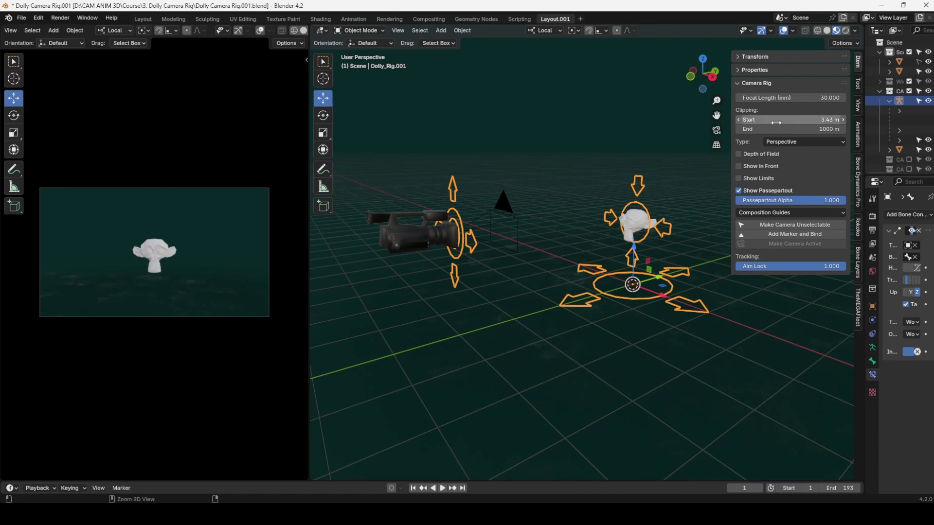
# - Enable depth of field with a larger focus distance, Show in Front, Safe Areas and several composition guides
pyautogui.click(738, 154)
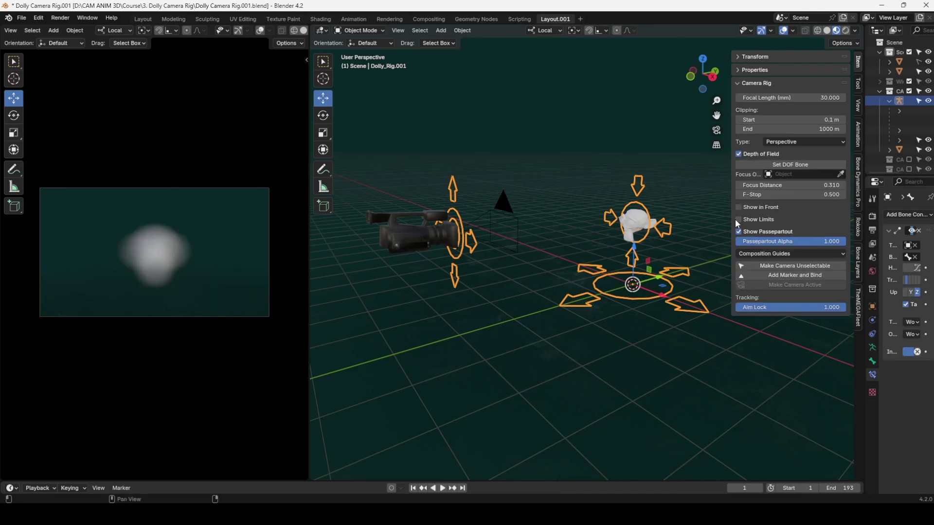
pyautogui.moveTo(788, 185); pyautogui.dragTo(843, 186)
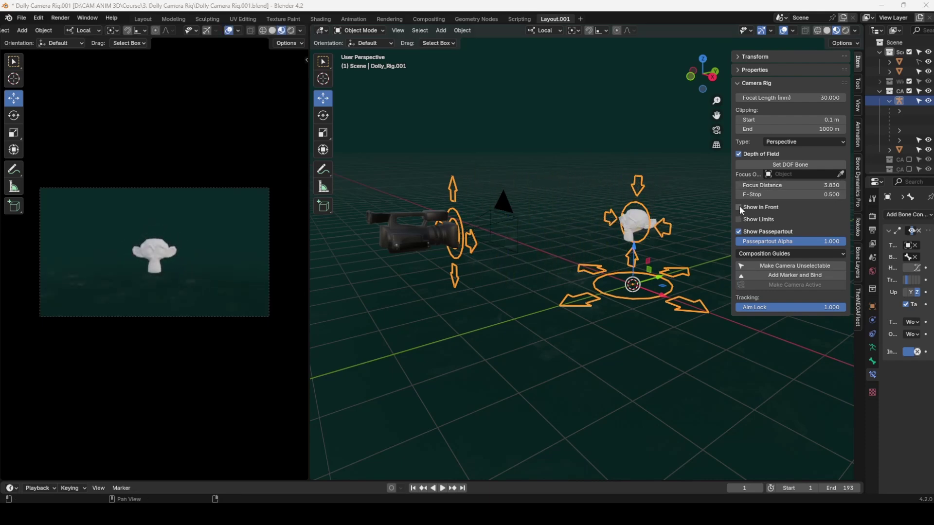
pyautogui.click(739, 207)
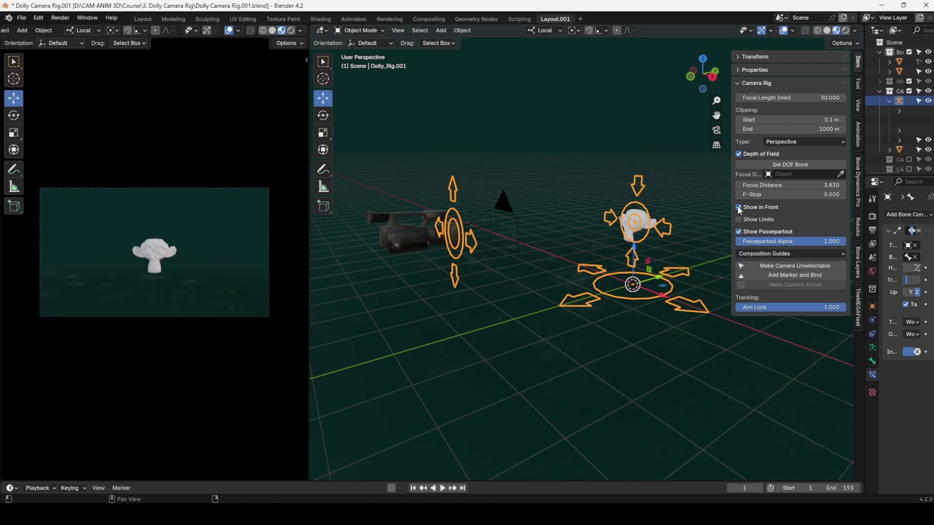
pyautogui.click(739, 207)
pyautogui.click(754, 252)
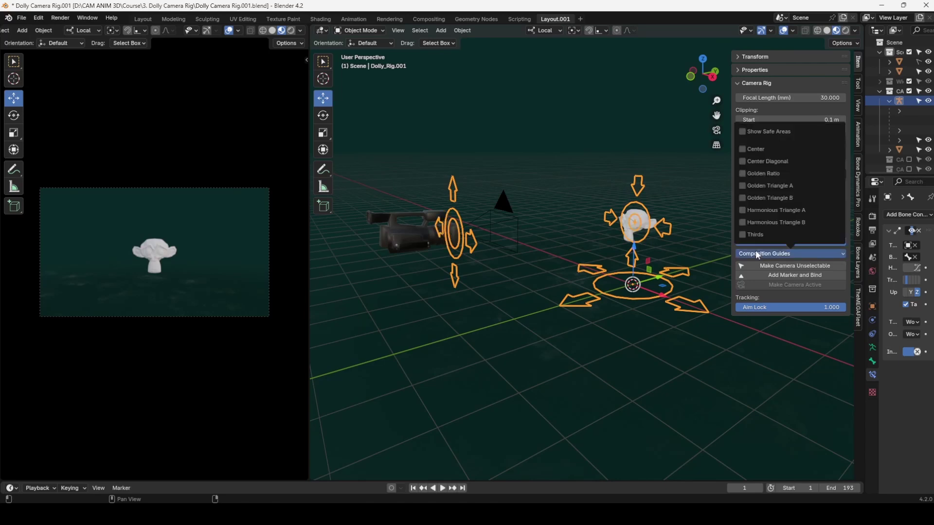
pyautogui.click(745, 133)
pyautogui.moveTo(743, 212); pyautogui.dragTo(742, 245)
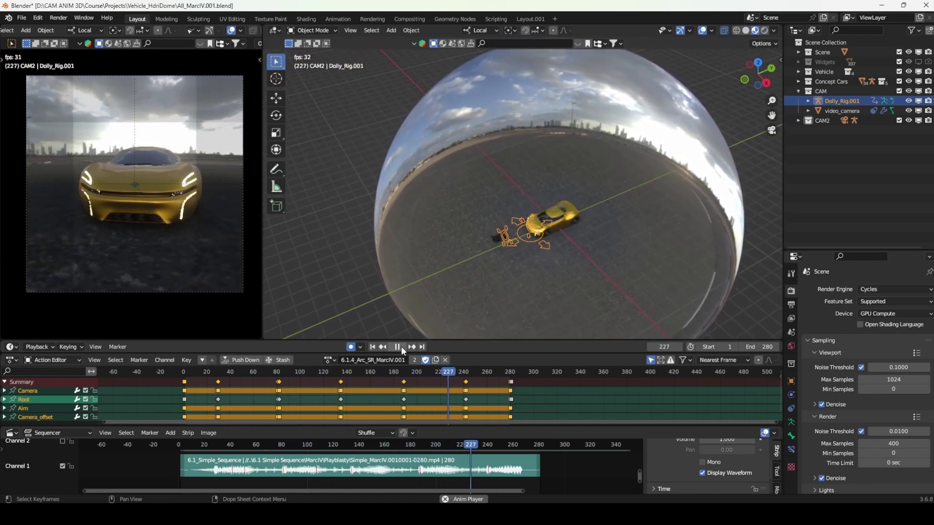
# - Assign the 6.1.5_Noise_MarcIV.001 action to the rig and replay it from the first frame
pyautogui.click(400, 346)
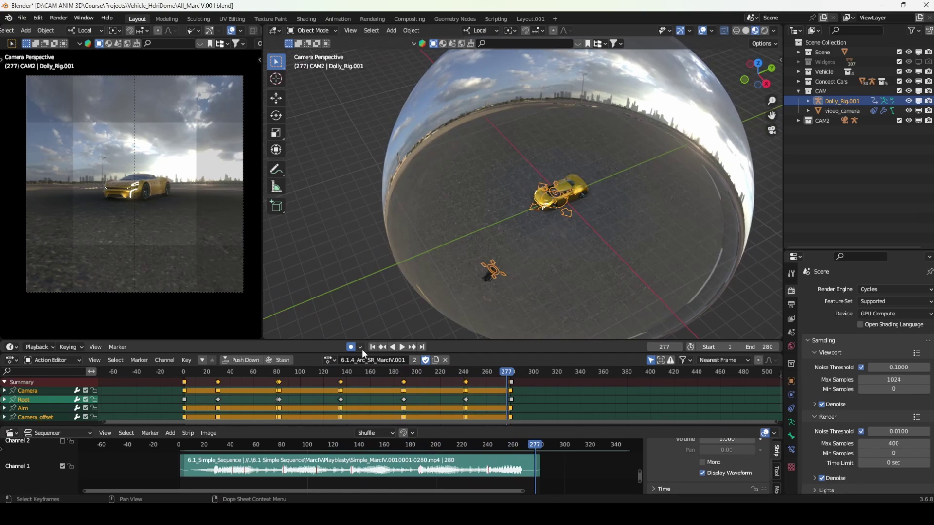
pyautogui.click(330, 360)
pyautogui.click(341, 418)
pyautogui.hotkey('shift', 'Left')
pyautogui.click(401, 346)
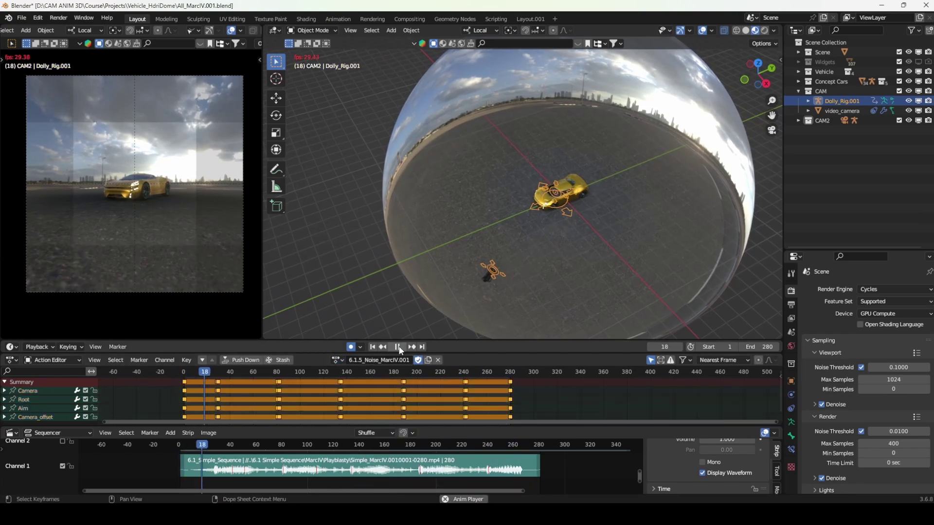